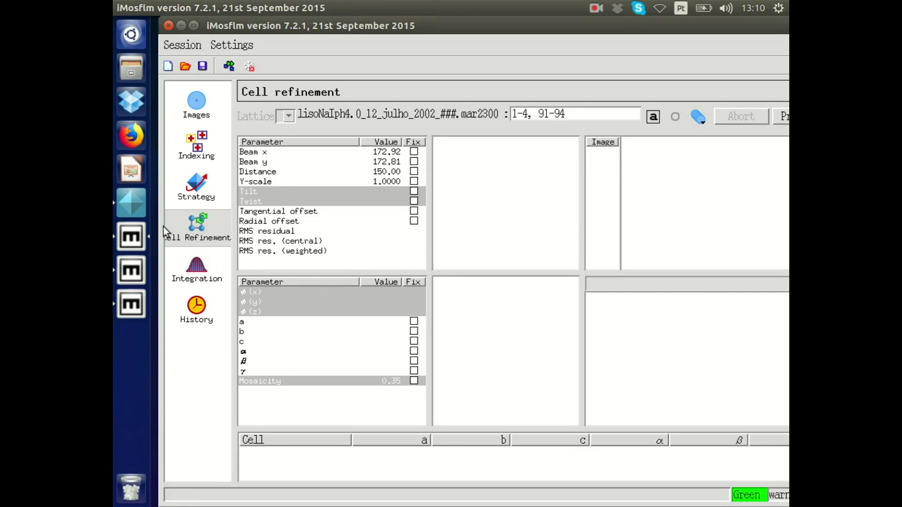
Run cell refinement using images 1-4 and 91-94 of the lisoNaIph4.0_12_julho_2002 dataset
left_click_drag(503, 27, 489, 41)
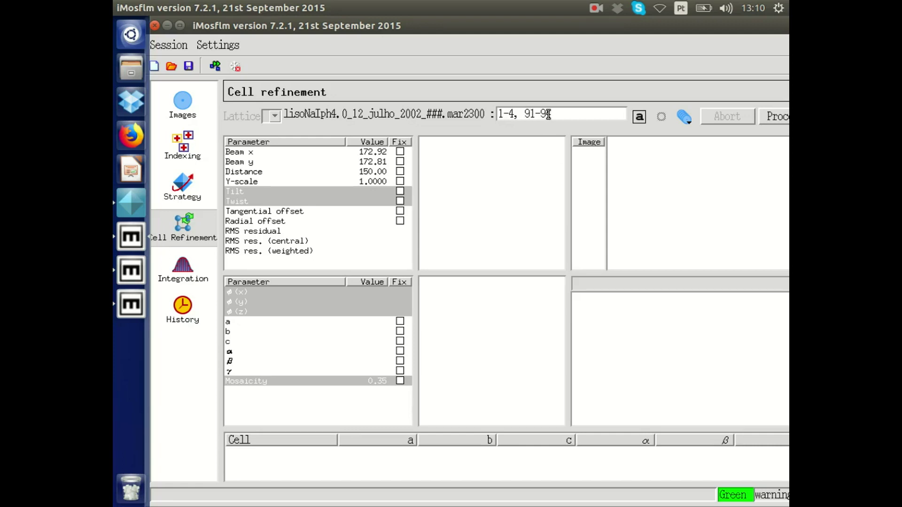
left_click_drag(621, 24, 566, 25)
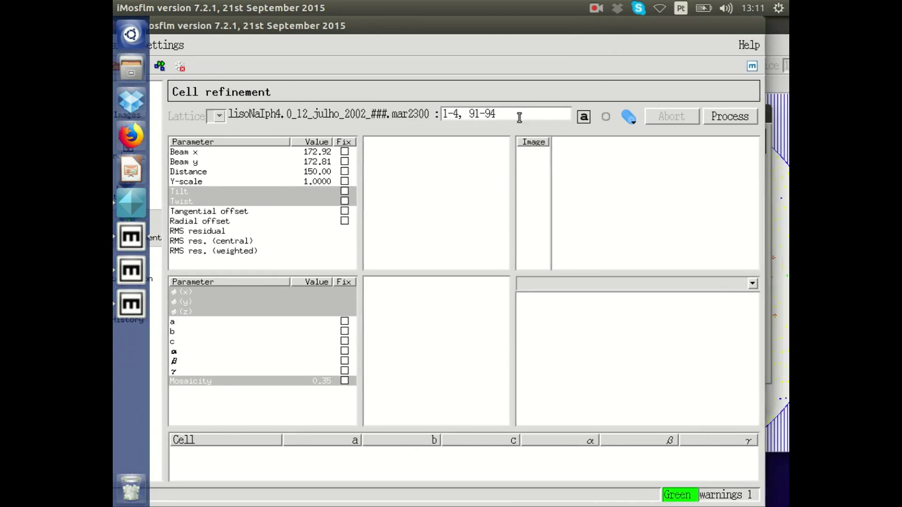
left_click(738, 120)
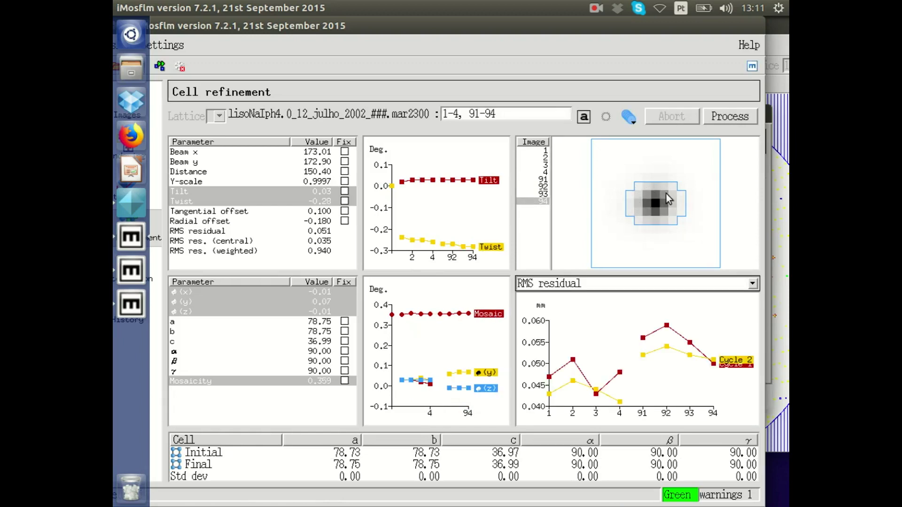
Examine the refined parameters and average spot profiles of images 1, 2, 3, 4, 91 and 94
left_click(544, 151)
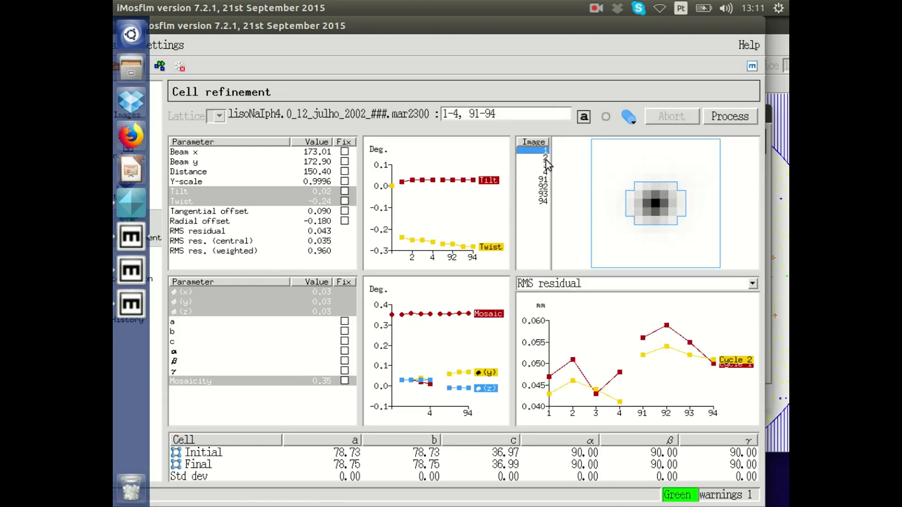
left_click(546, 157)
left_click(546, 165)
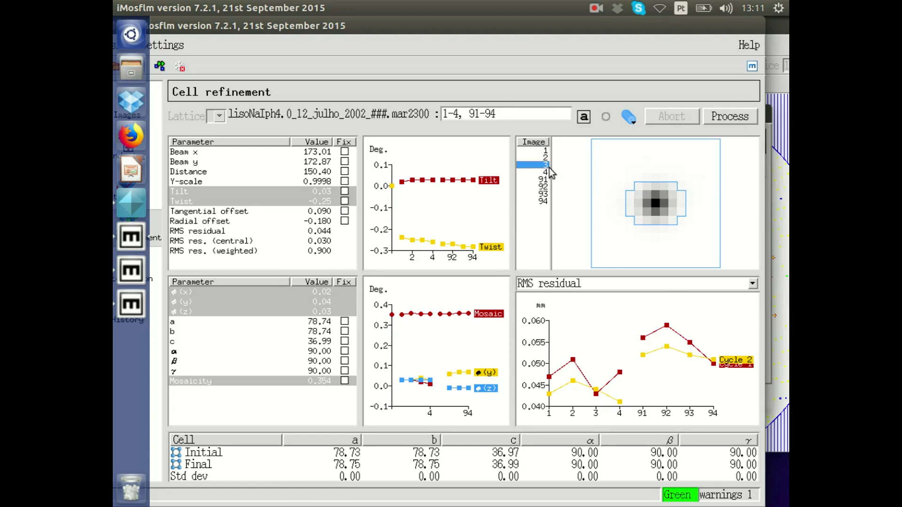
left_click(547, 172)
left_click(545, 180)
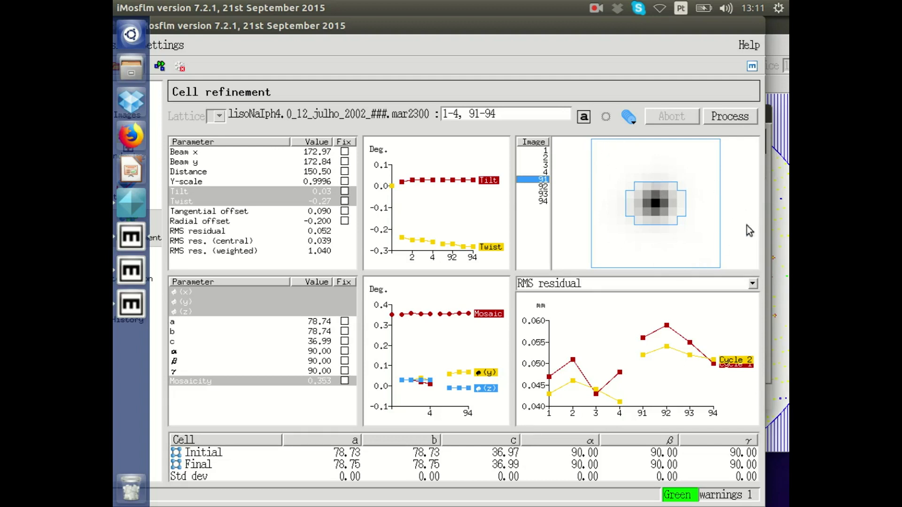
left_click(543, 201)
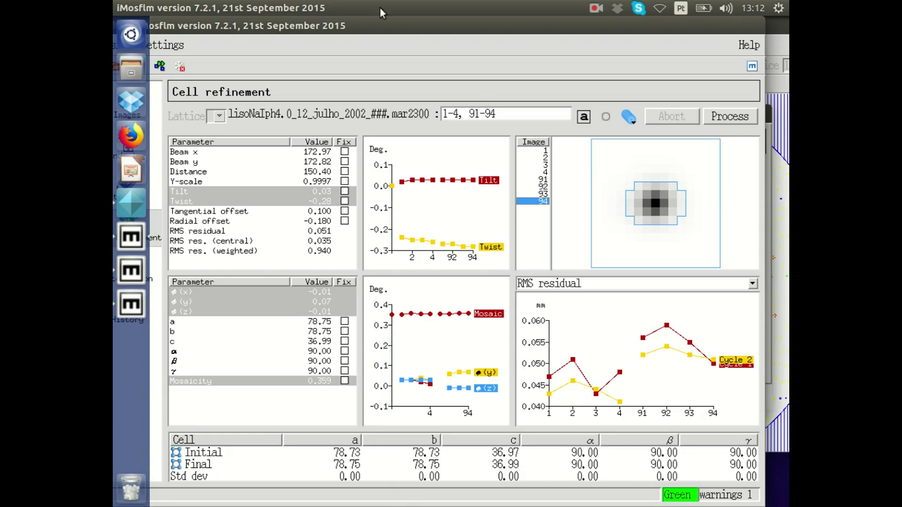
Switch to the integration stage and check the image range chosen for processing
left_click_drag(415, 16, 475, 26)
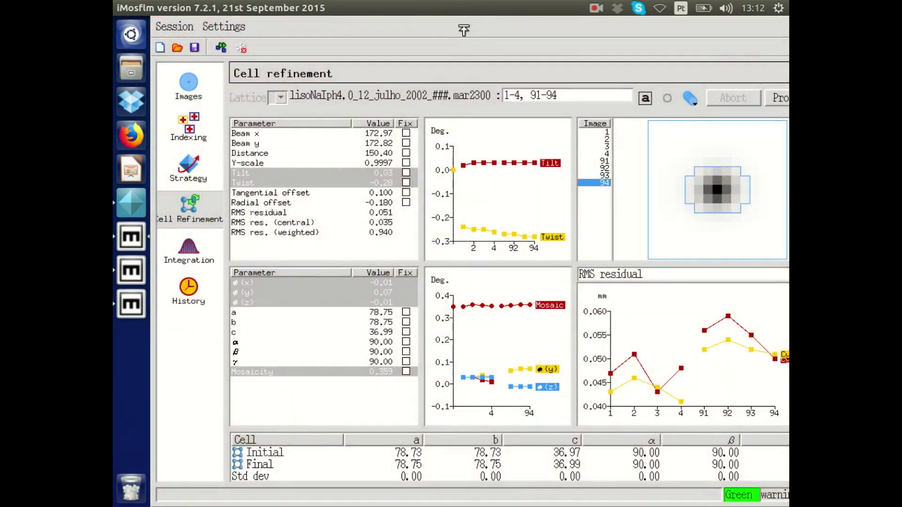
left_click(206, 256)
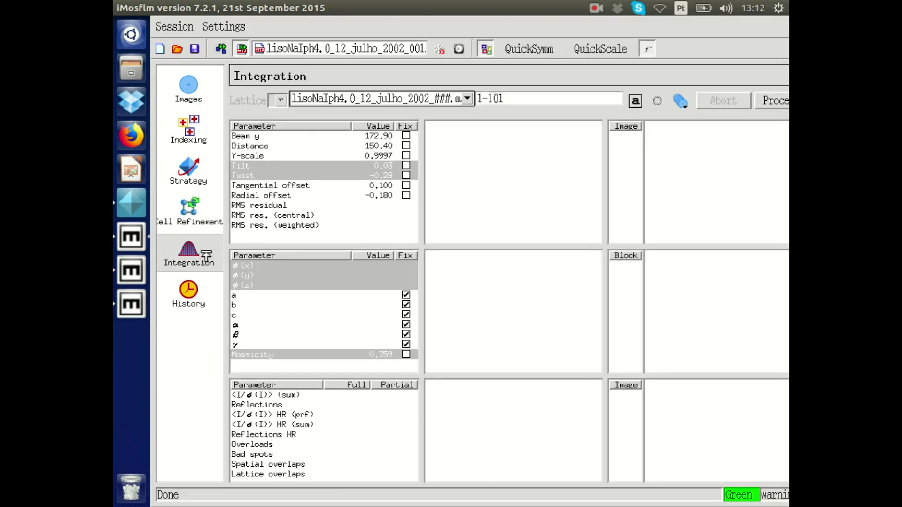
left_click_drag(470, 8, 460, 38)
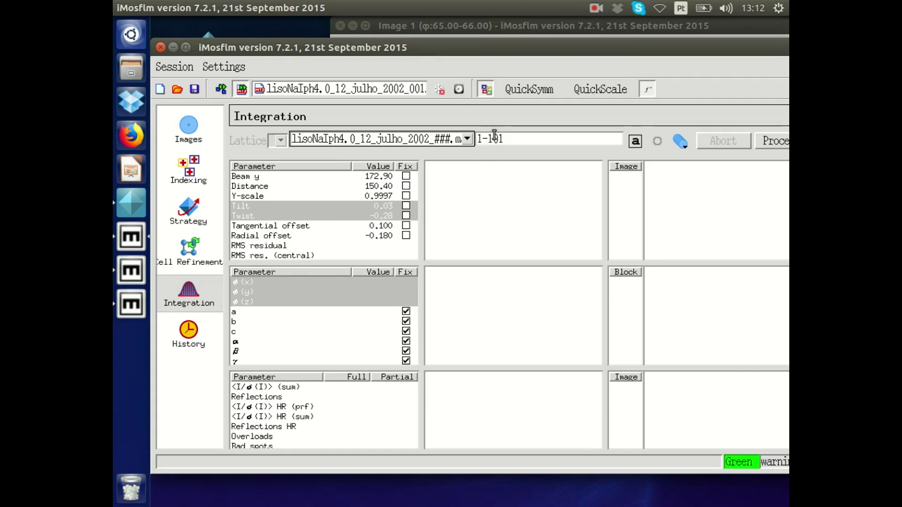
left_click(536, 140)
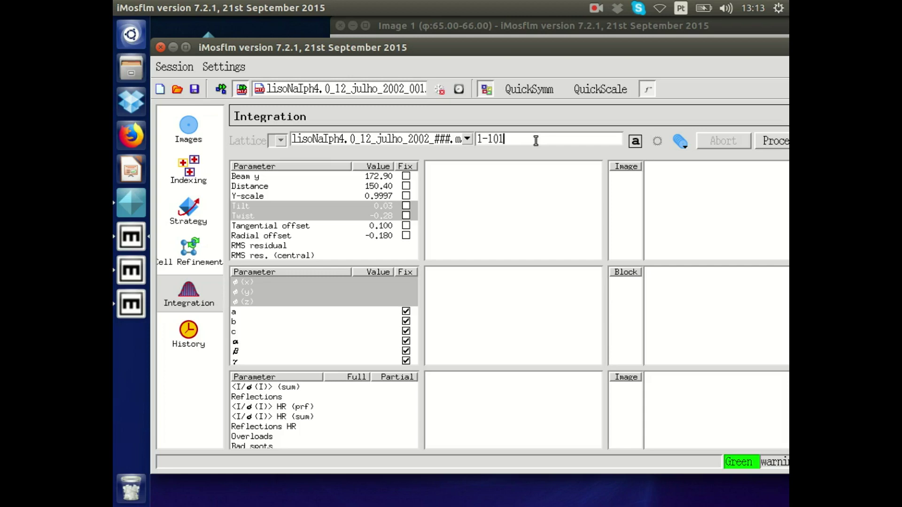
Examine the predicted reflections on diffraction image 1 up close, around the beam stop and towards the outer resolution rings
left_click(496, 26)
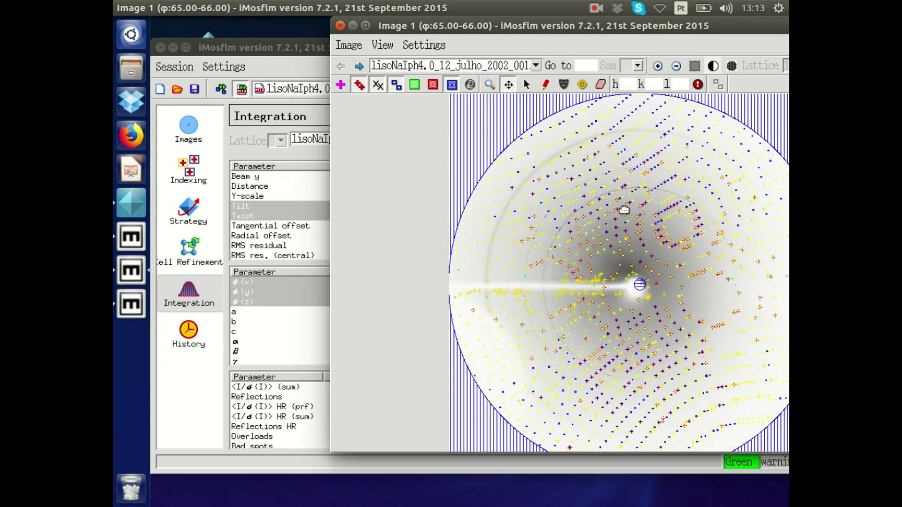
left_click(657, 66)
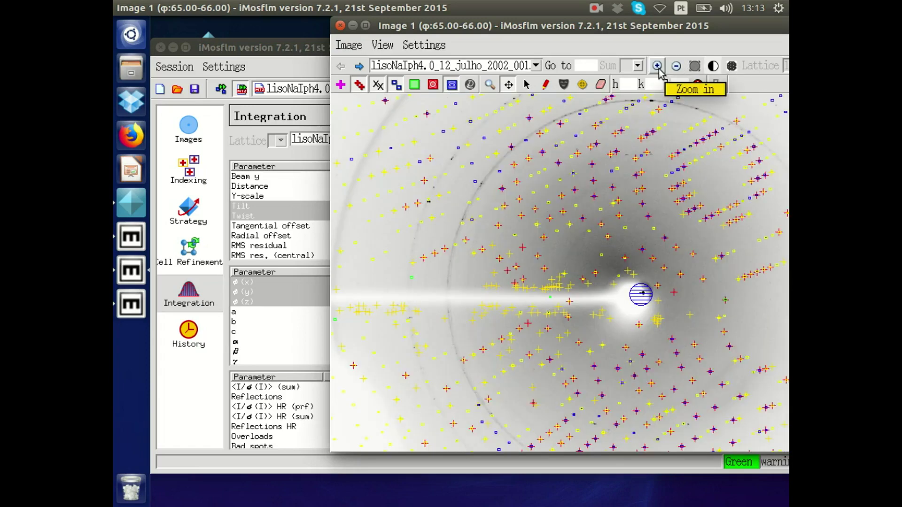
left_click(658, 66)
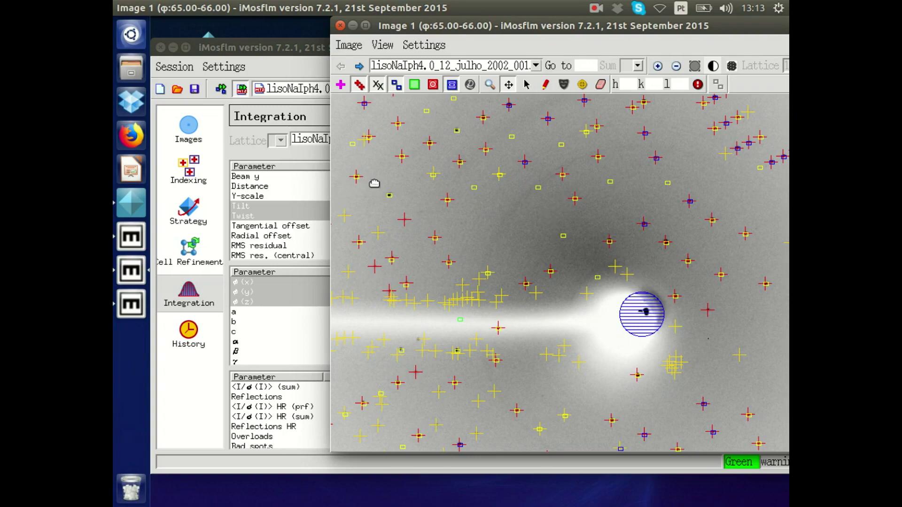
left_click(676, 65)
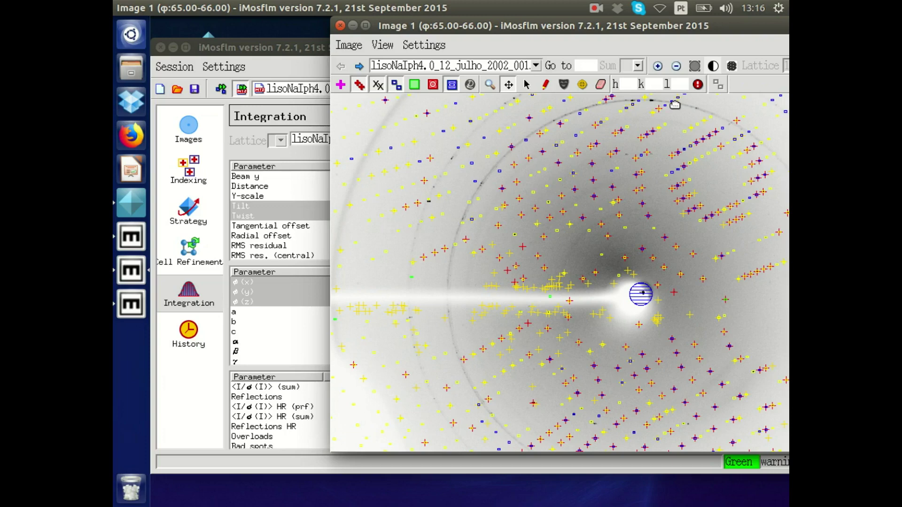
left_click(658, 65)
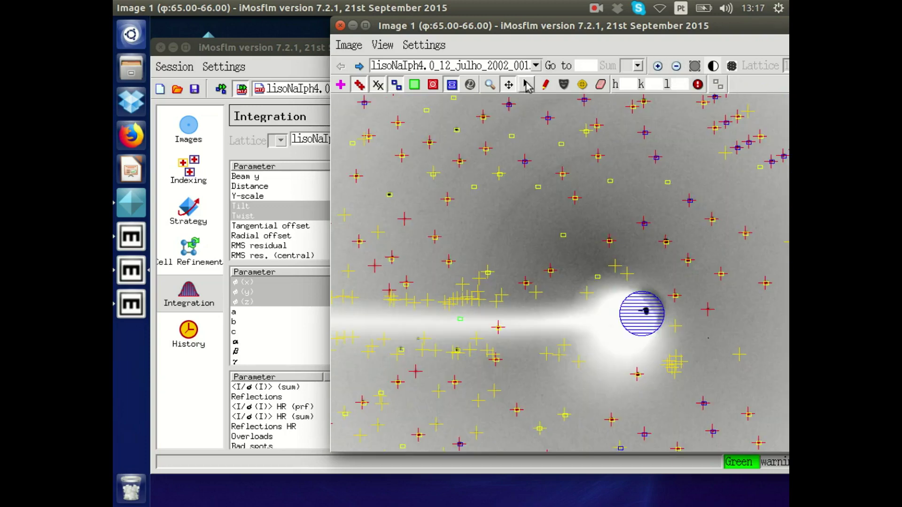
left_click_drag(528, 213, 454, 246)
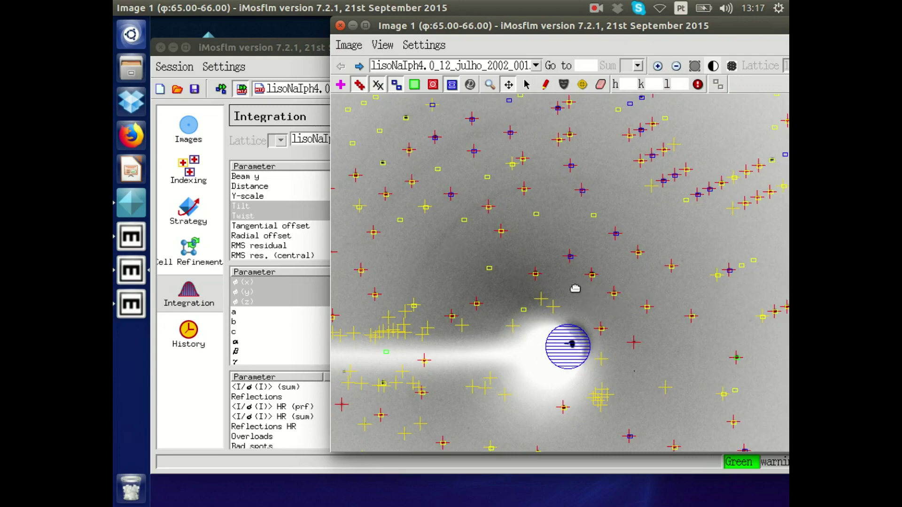
scroll(659, 141, "up", 2)
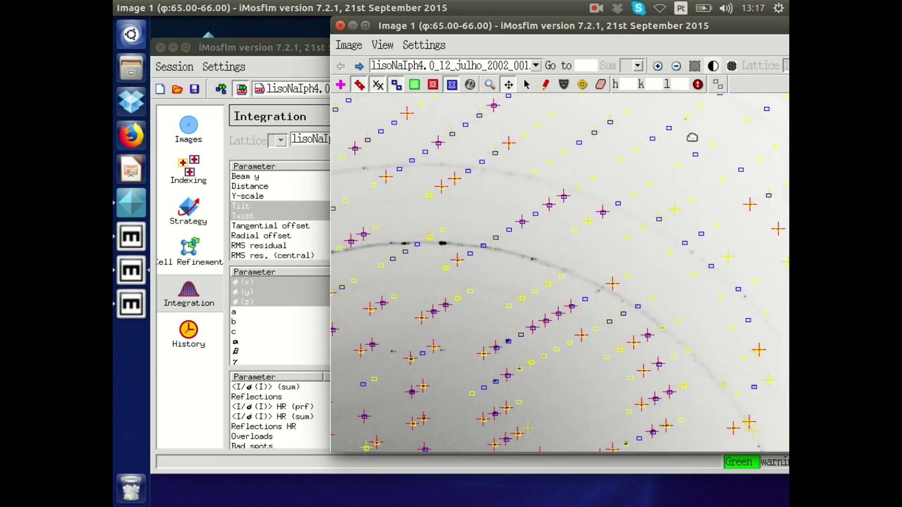
scroll(621, 242, "down", 3)
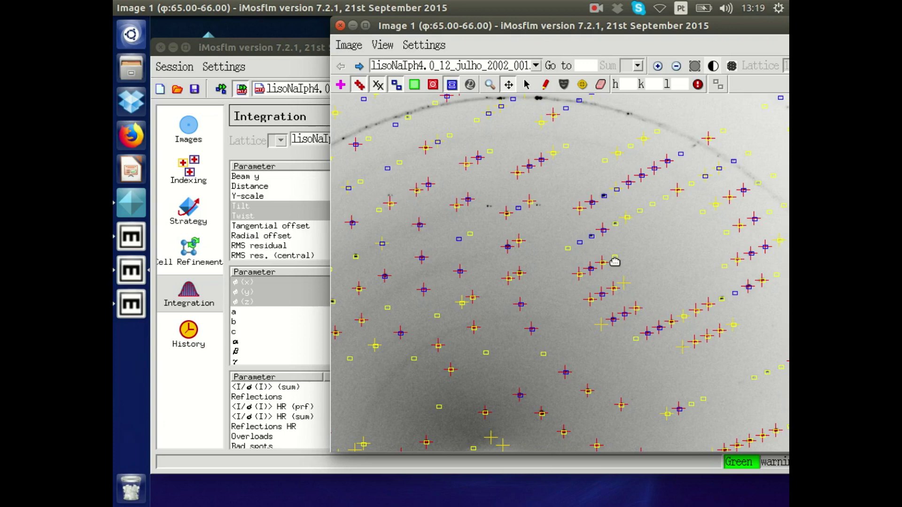
Return to the integration window and start integrating images 1-101
left_click(308, 53)
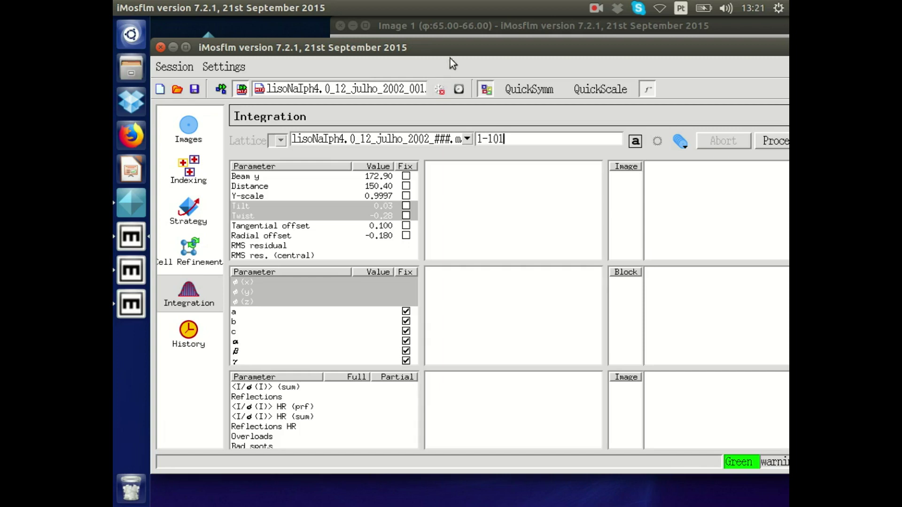
left_click_drag(452, 53, 417, 46)
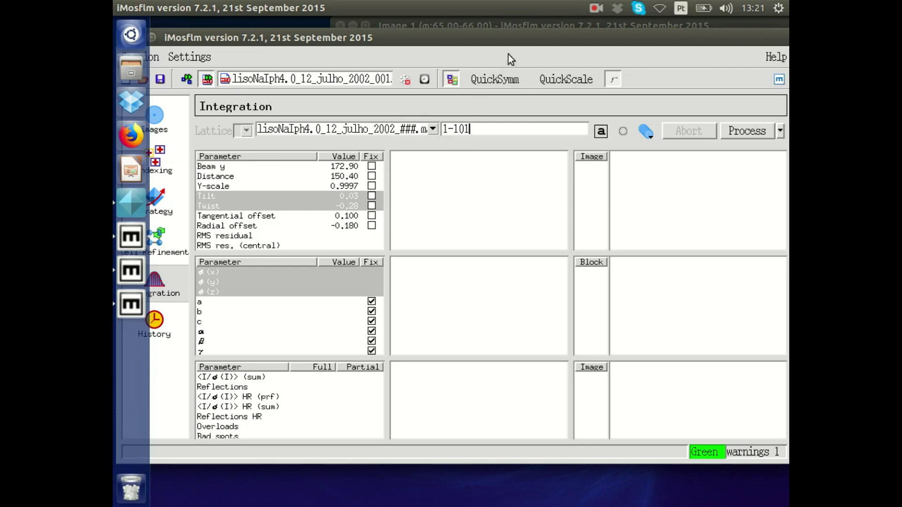
left_click_drag(515, 44, 494, 38)
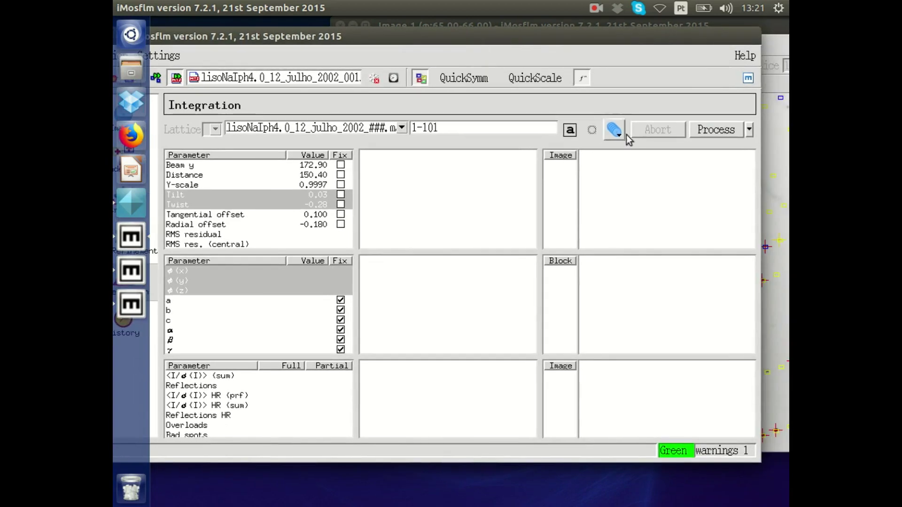
left_click(705, 137)
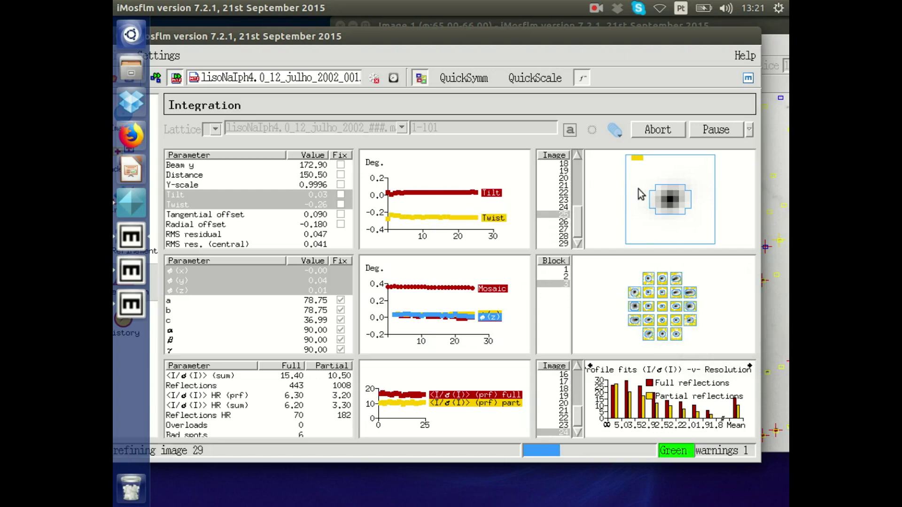
Examine the integration graphs for tilt, twist, mosaicity and signal-to-noise, plus the profile fits against resolution
left_click_drag(614, 39, 575, 34)
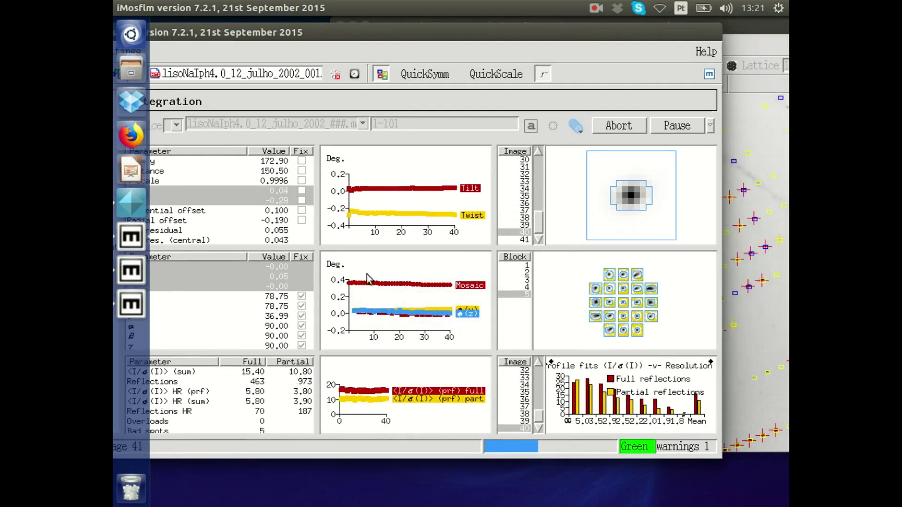
mouse_move(430, 292)
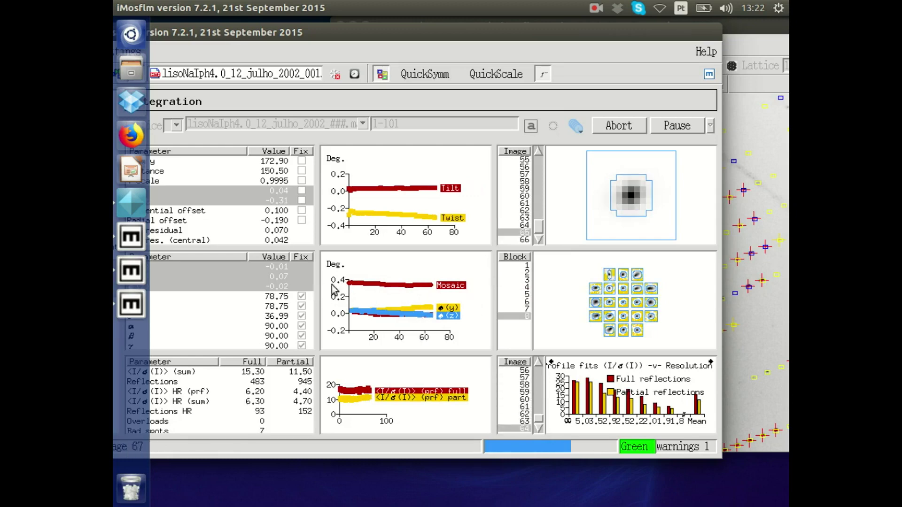
mouse_move(350, 285)
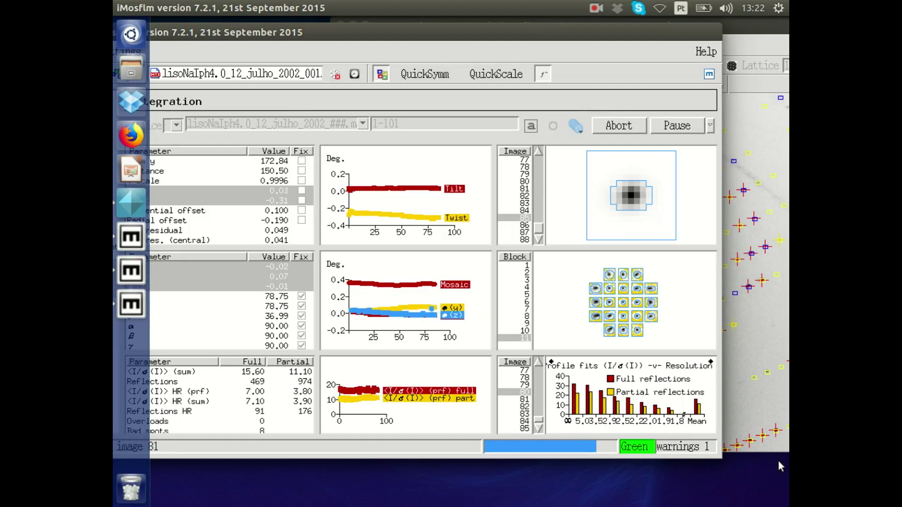
left_click_drag(720, 288, 776, 290)
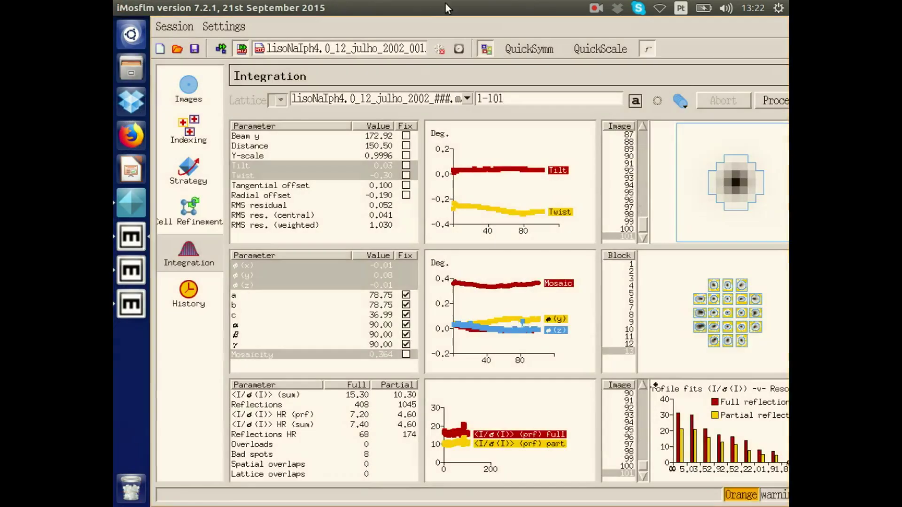
left_click_drag(445, 3, 366, 47)
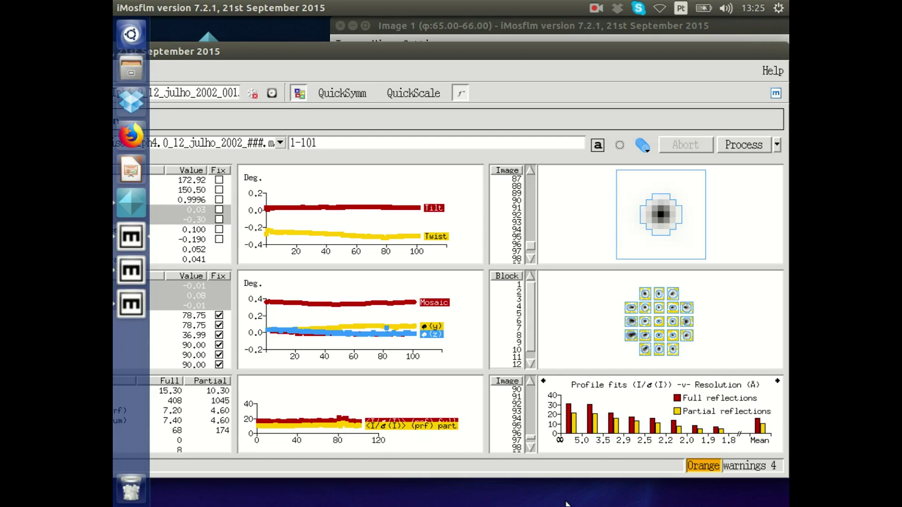
mouse_move(577, 441)
mouse_move(692, 436)
mouse_move(722, 434)
Close the diffraction image window and the iMosflm main window
left_click_drag(362, 50, 461, 69)
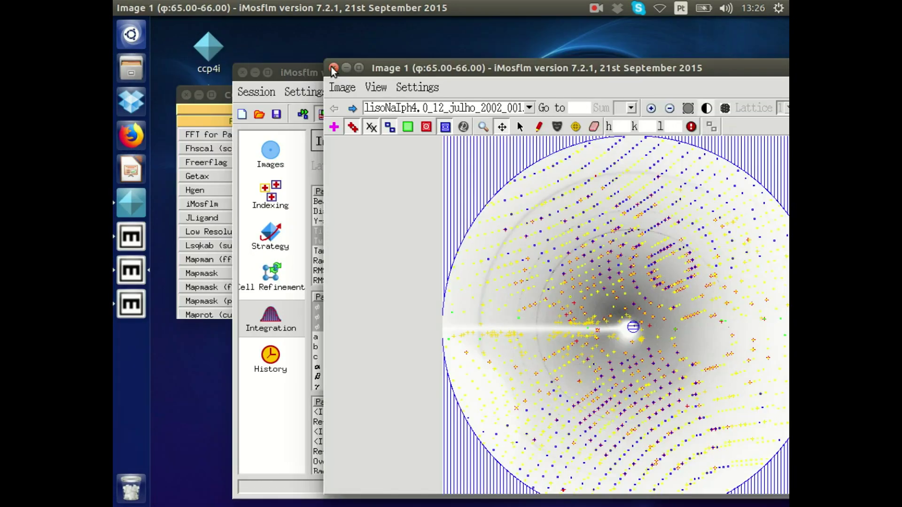
left_click(332, 68)
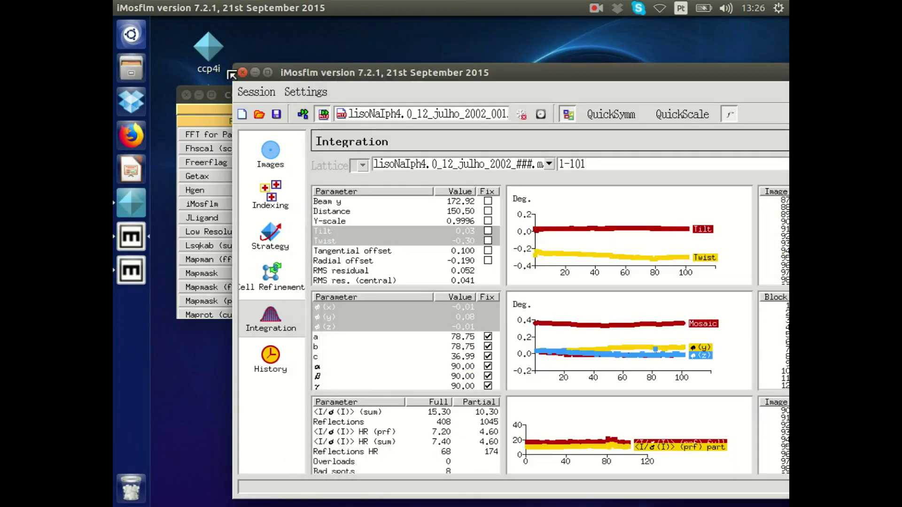
left_click(243, 73)
Open the Aimless data reduction task from the CCP4 program list and set the job title to lisozima_1.75A
left_click_drag(349, 209, 347, 147)
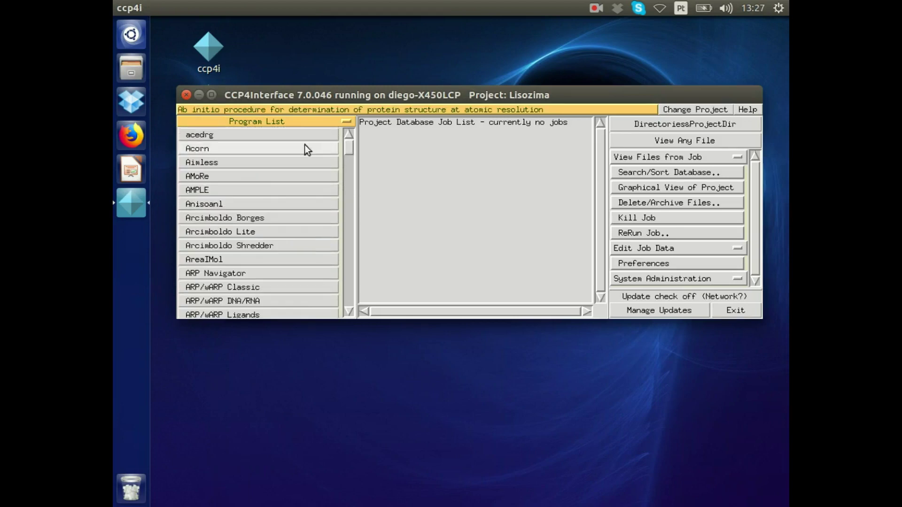
left_click(212, 165)
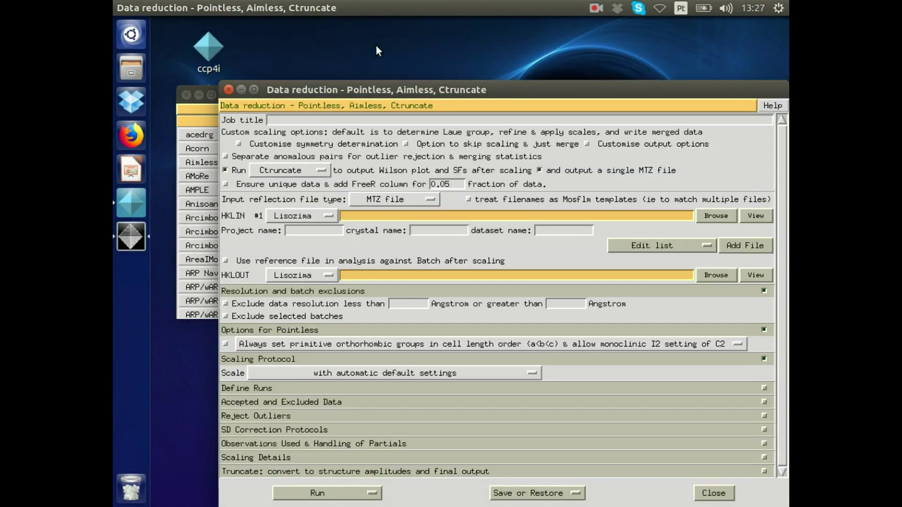
left_click_drag(331, 92, 344, 49)
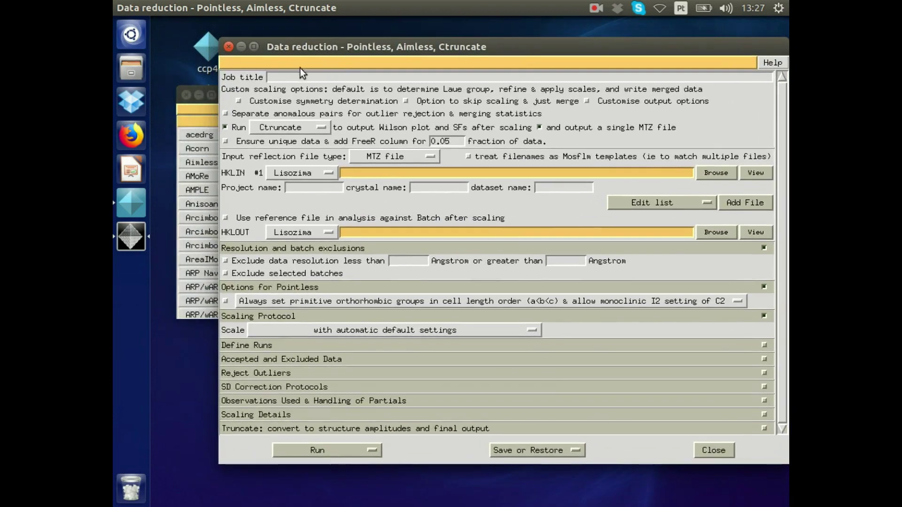
left_click(280, 77)
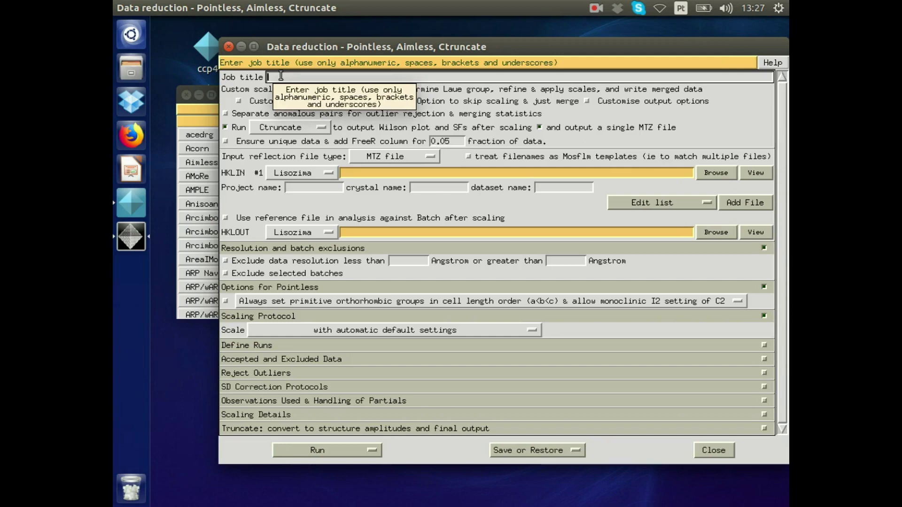
type("lisozima_1.75A")
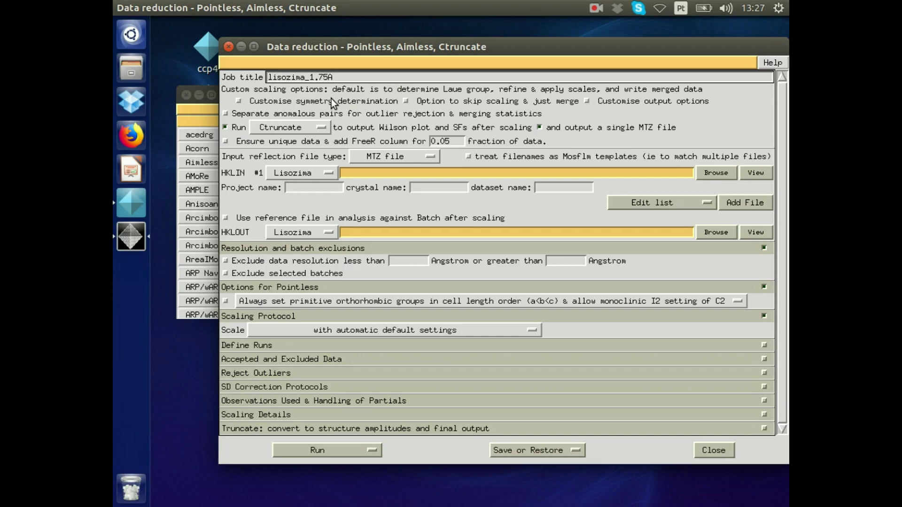
Enable unique data with a FreeR column for a 0.05 fraction, and load lisoNaIph4.0_12_julho_2002_001.mtz as the input reflection file
left_click(317, 140)
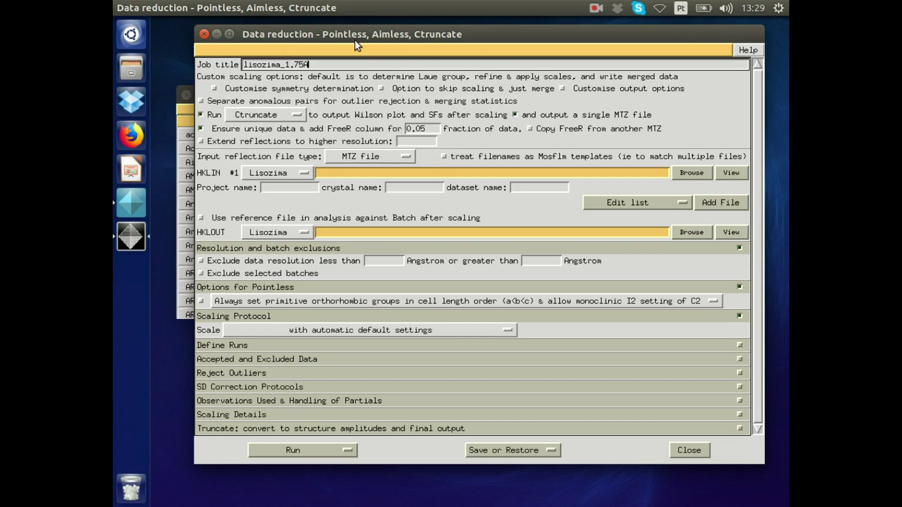
left_click_drag(388, 34, 380, 33)
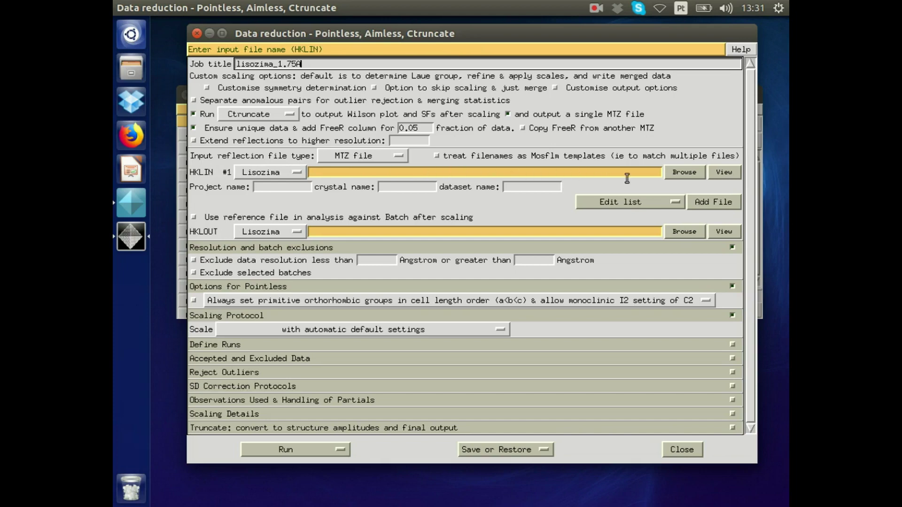
left_click(678, 174)
left_click_drag(342, 273, 414, 231)
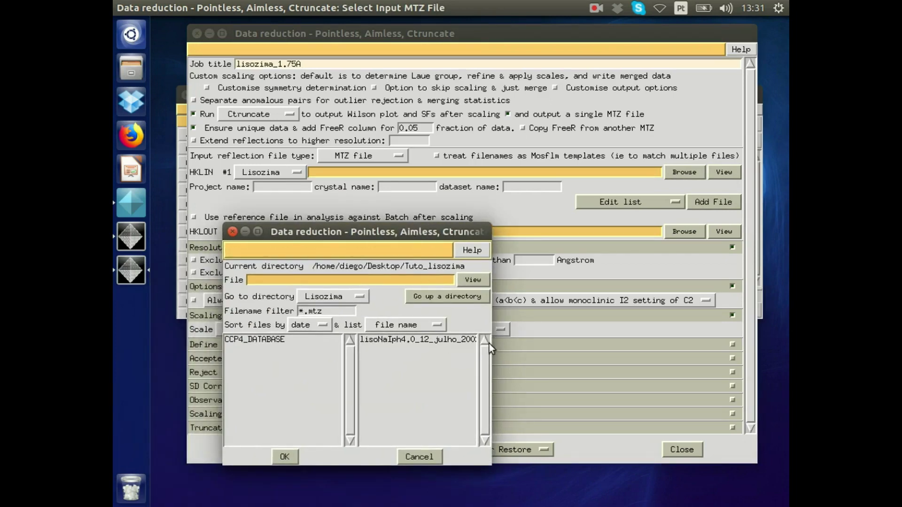
left_click_drag(491, 344, 641, 345)
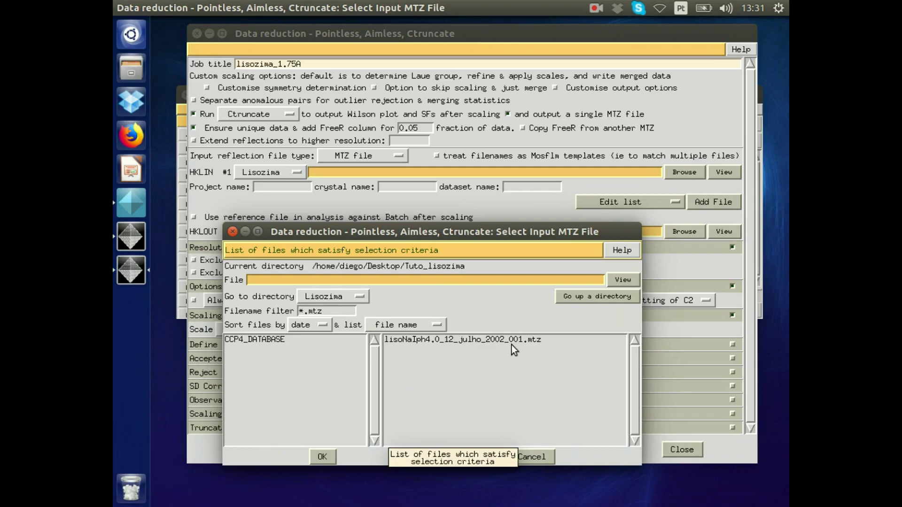
left_click(511, 343)
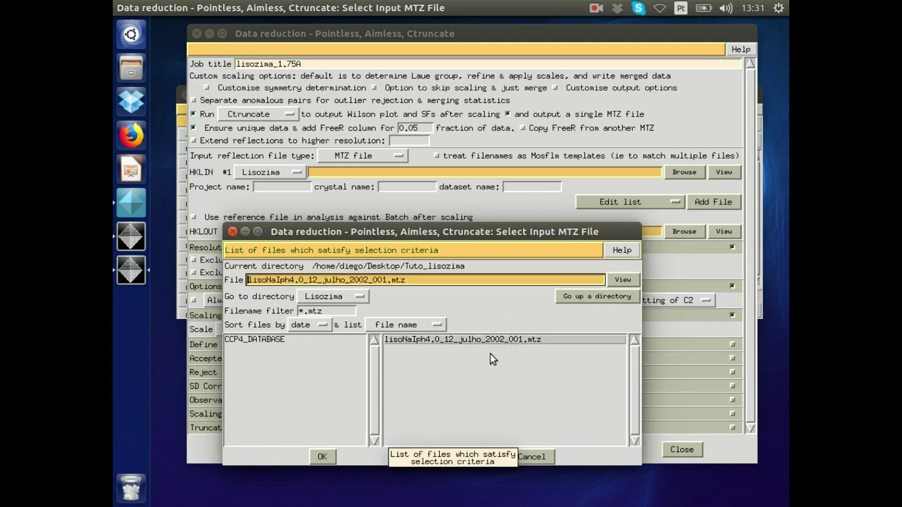
left_click(329, 453)
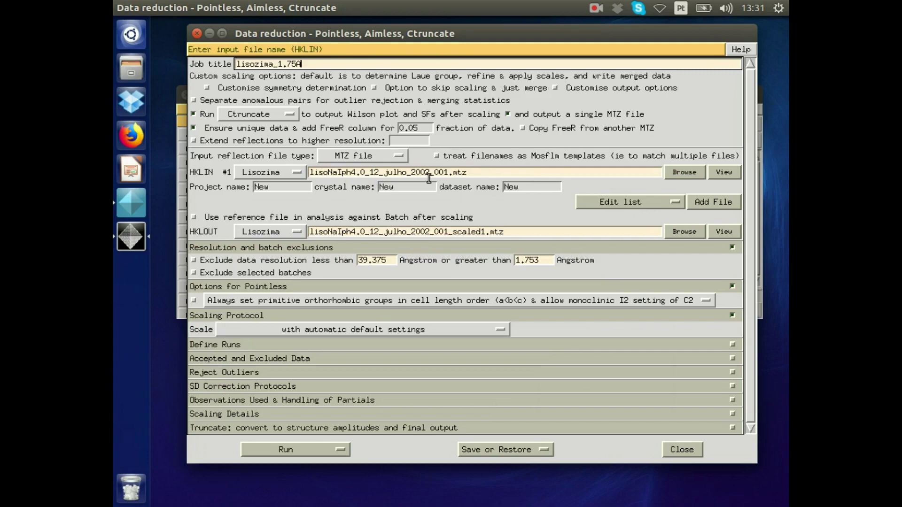
Check the input and output MTZ file names and the high-resolution limit in the data reduction setup
left_click(480, 172)
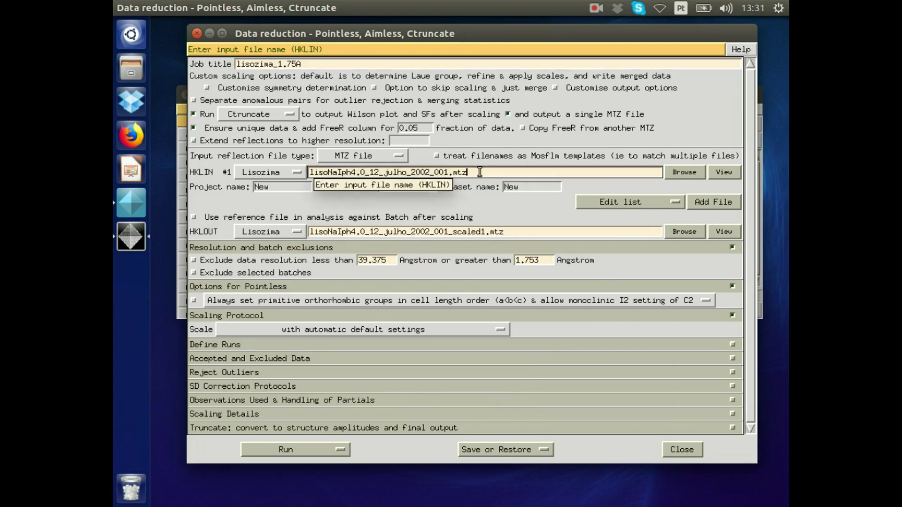
left_click(514, 232)
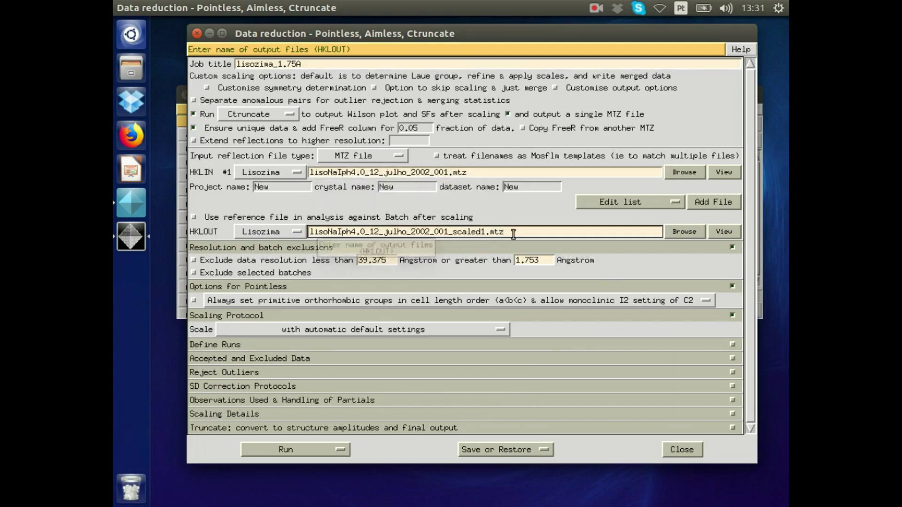
left_click_drag(452, 232, 485, 230)
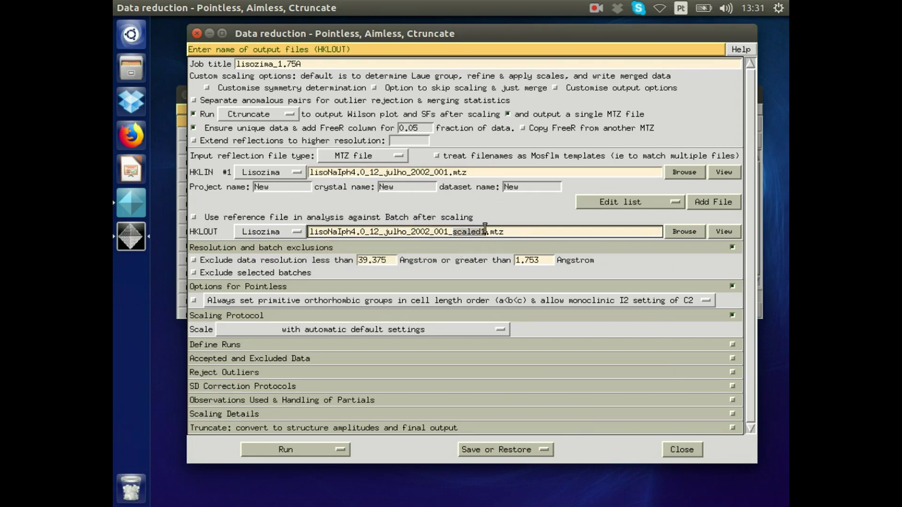
left_click(514, 231)
left_click_drag(513, 230, 313, 219)
left_click(511, 231)
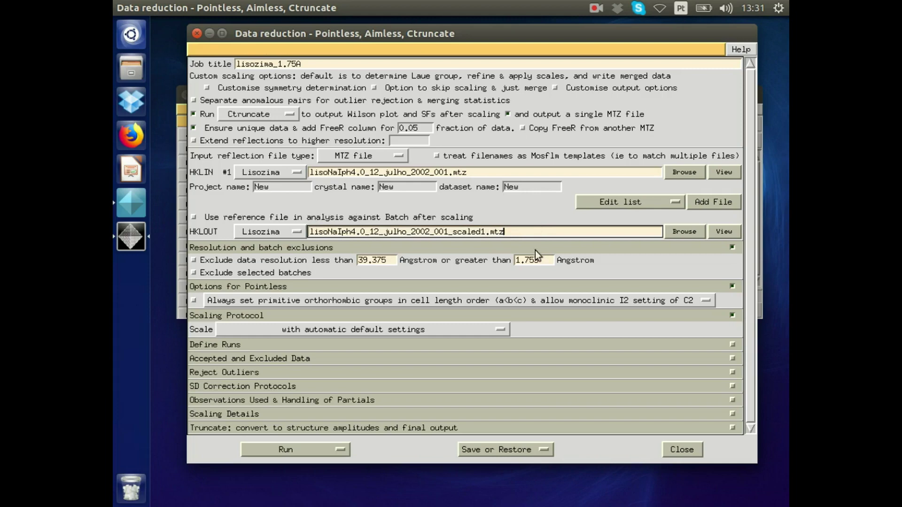
left_click_drag(544, 259, 499, 265)
left_click(548, 260)
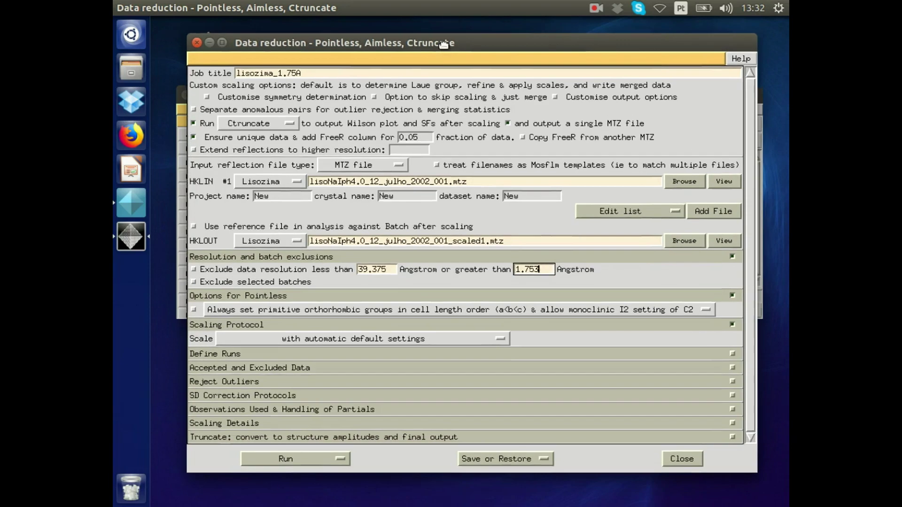
left_click_drag(445, 36, 468, 62)
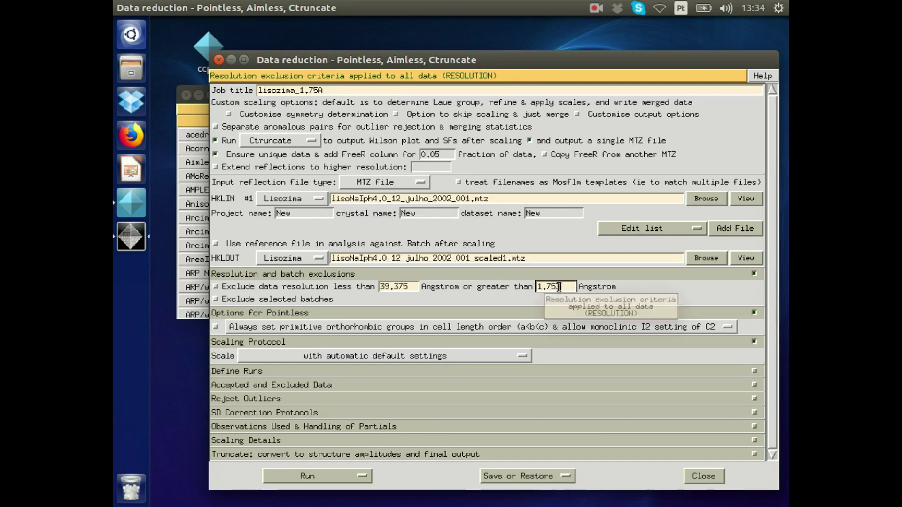
Run the data reduction job now, accepting the dataset name New, and close the task window
left_click(362, 479)
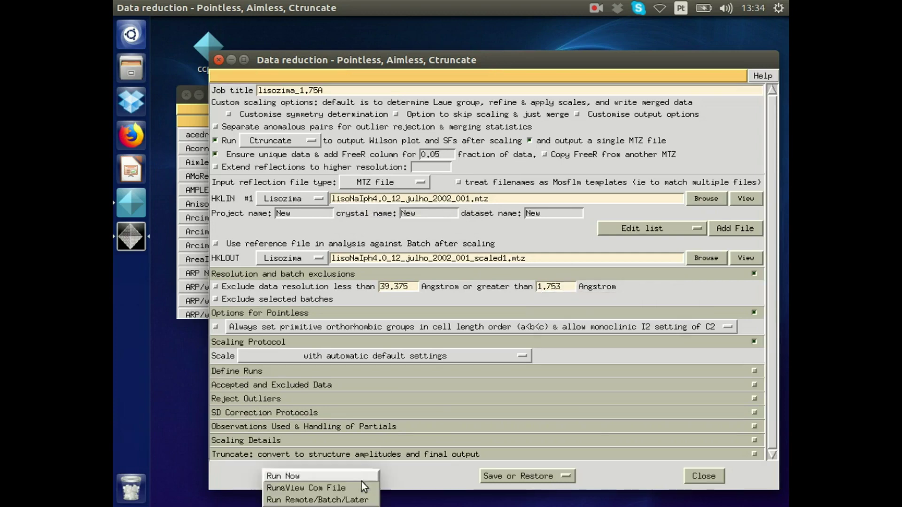
left_click(272, 475)
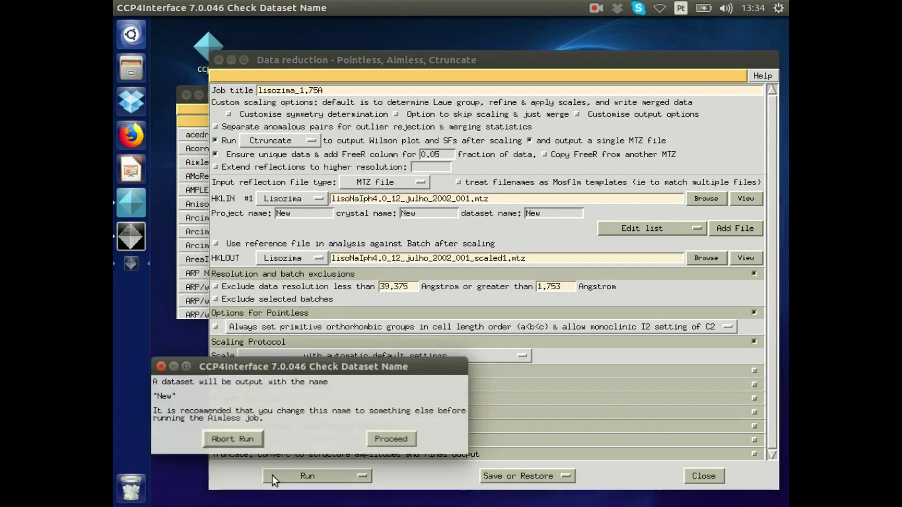
left_click(390, 439)
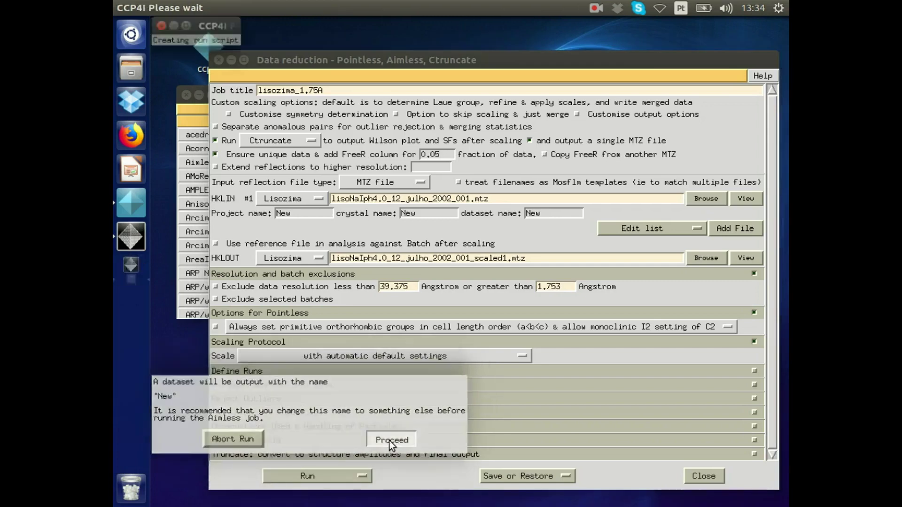
left_click(715, 478)
Open the results of the aimless job from the project's job list
left_click_drag(434, 93, 429, 189)
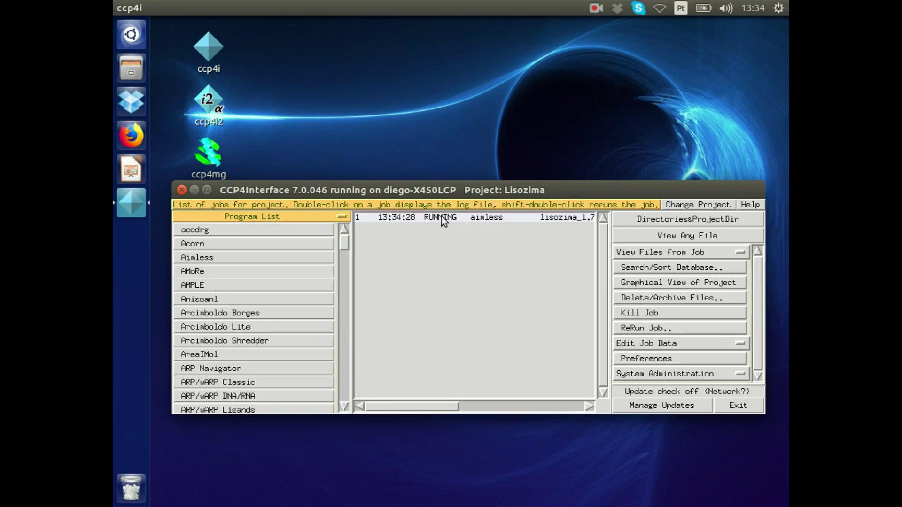
left_click_drag(442, 217, 433, 133)
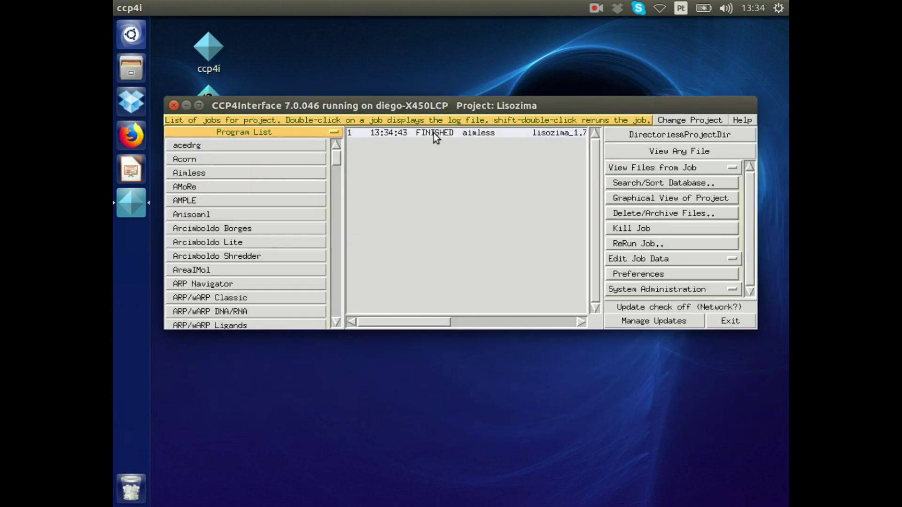
double_click(433, 134)
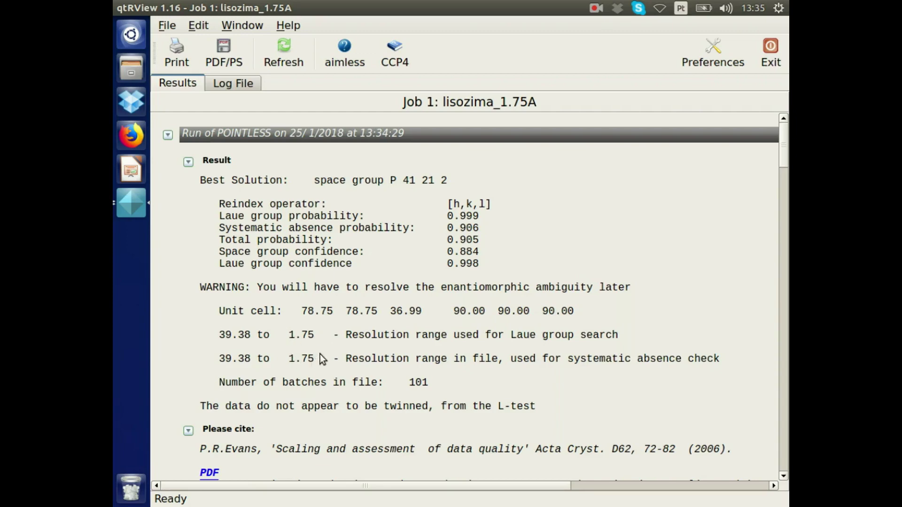
Review the Pointless space group result and the Aimless summary table, including Rmeas, Mean(I)/sd(I), CC(1/2), completeness and resolution limit estimates
scroll(621, 336, "down", 15)
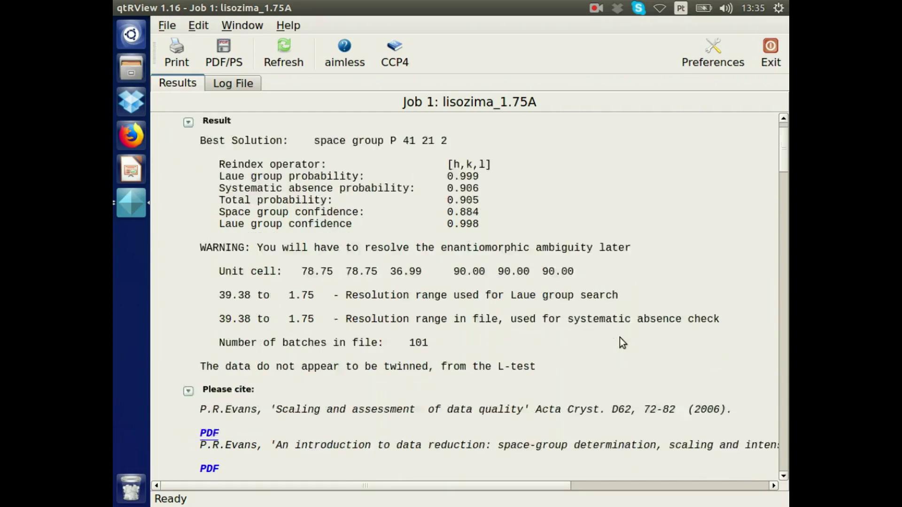
scroll(629, 341, "down", 10)
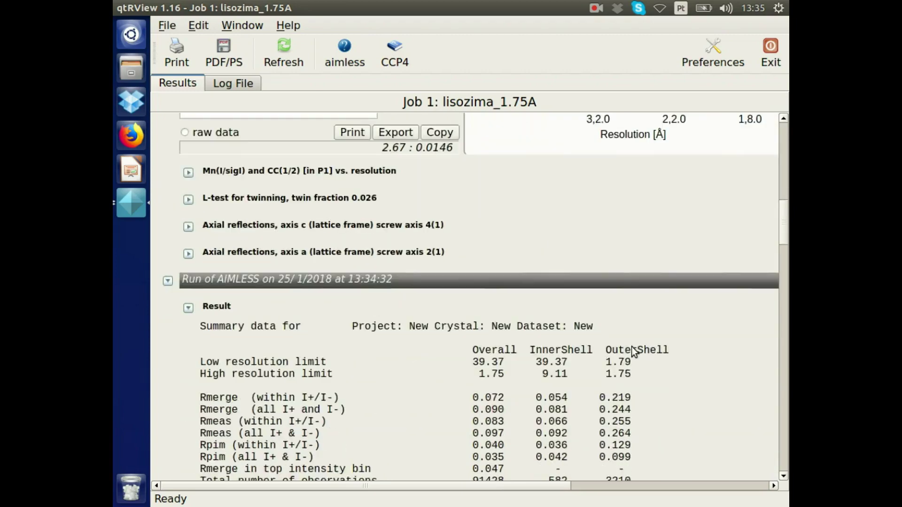
scroll(645, 347, "down", 2)
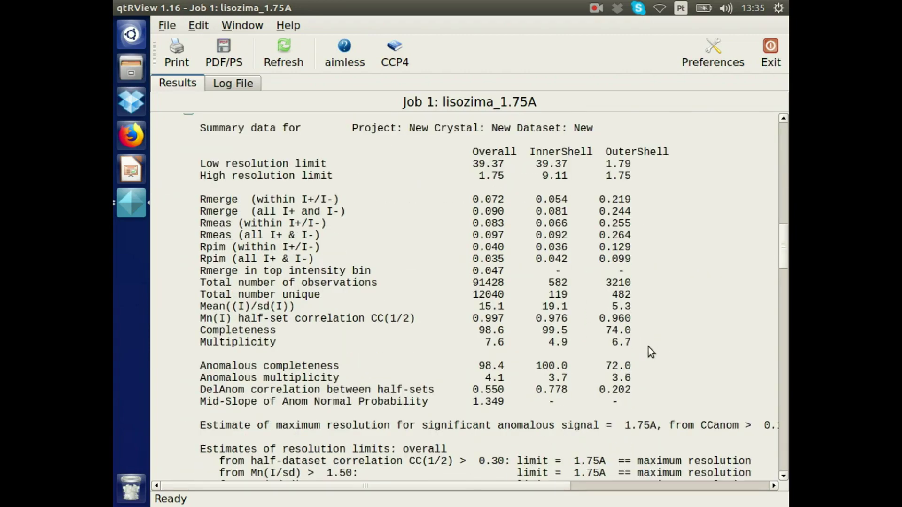
right_click(213, 237)
left_click(384, 309)
double_click(630, 305)
left_click(202, 324)
left_click_drag(299, 324, 327, 319)
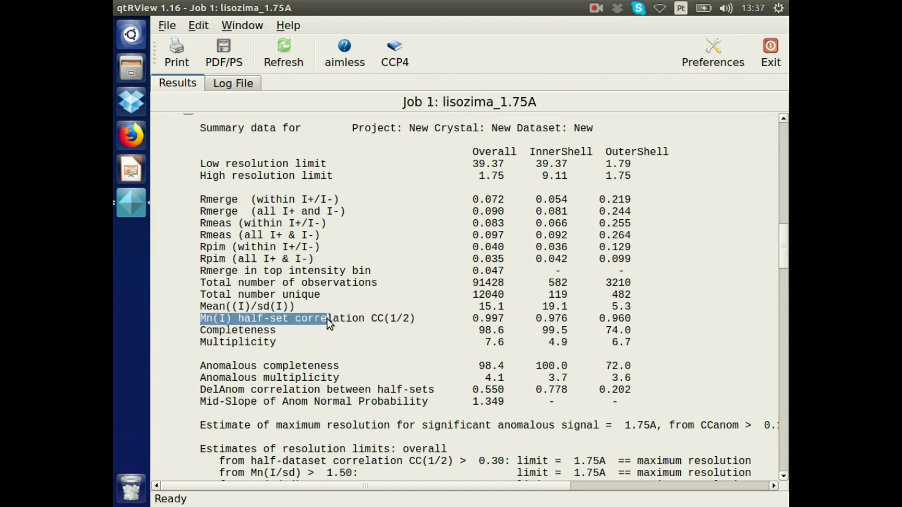
left_click(328, 320)
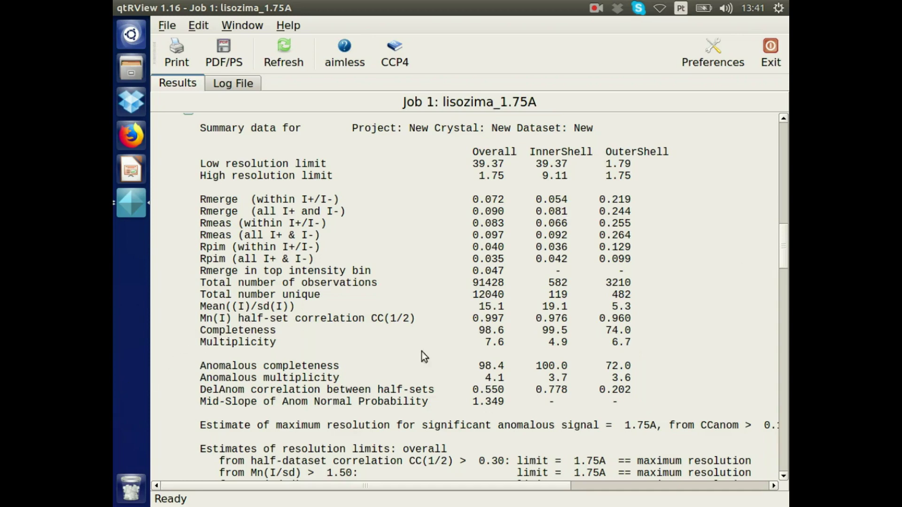
scroll(632, 336, "down", 3)
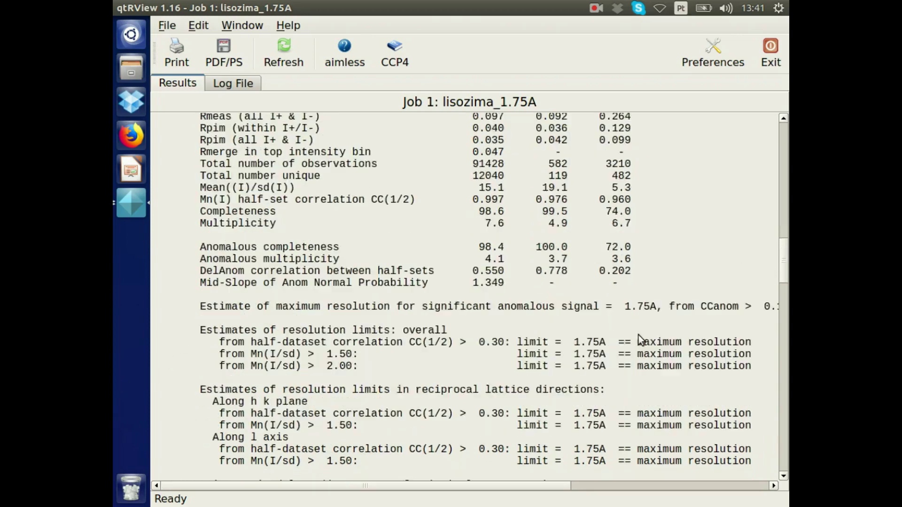
scroll(638, 335, "up", 15)
scroll(630, 332, "up", 10)
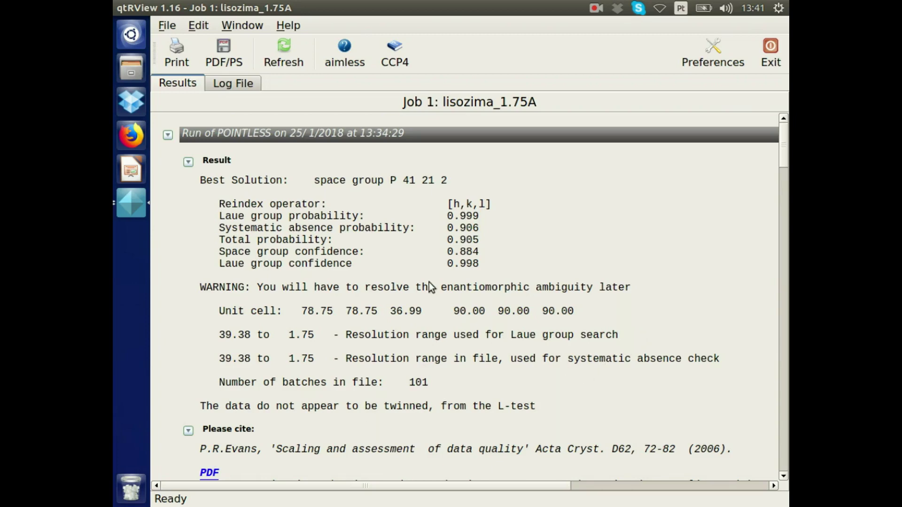
Open the job's log file and examine the Mn(I/sigI) and CC(1/2) versus resolution table down to the highest-resolution shells
left_click(237, 82)
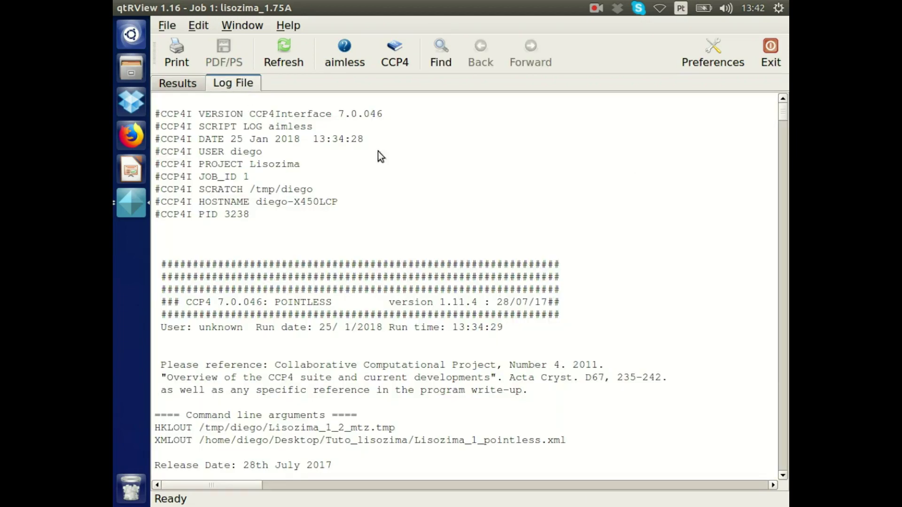
scroll(619, 292, "down", 20)
scroll(623, 288, "down", 9)
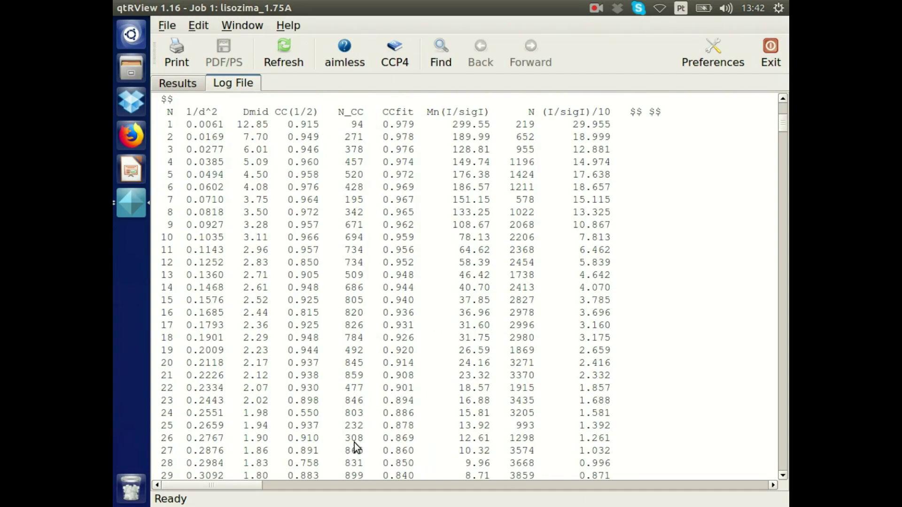
scroll(356, 446, "down", 1)
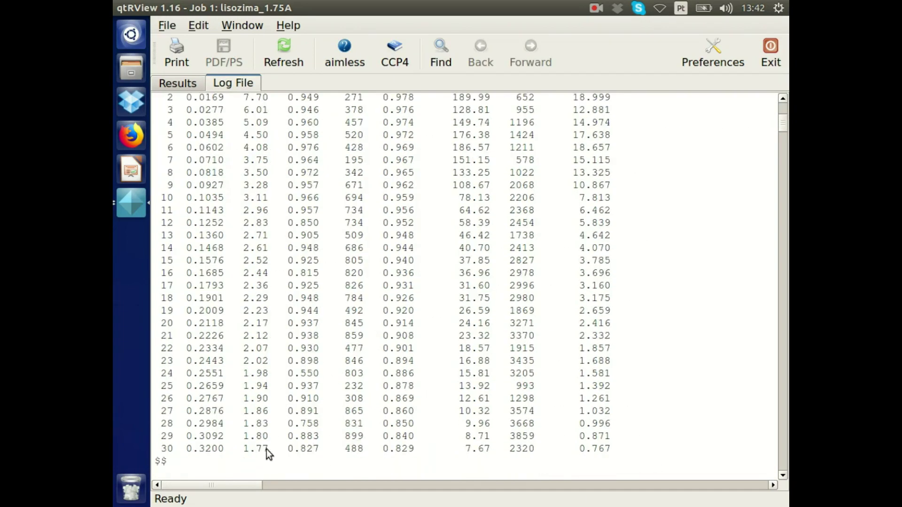
scroll(422, 457, "down", 2)
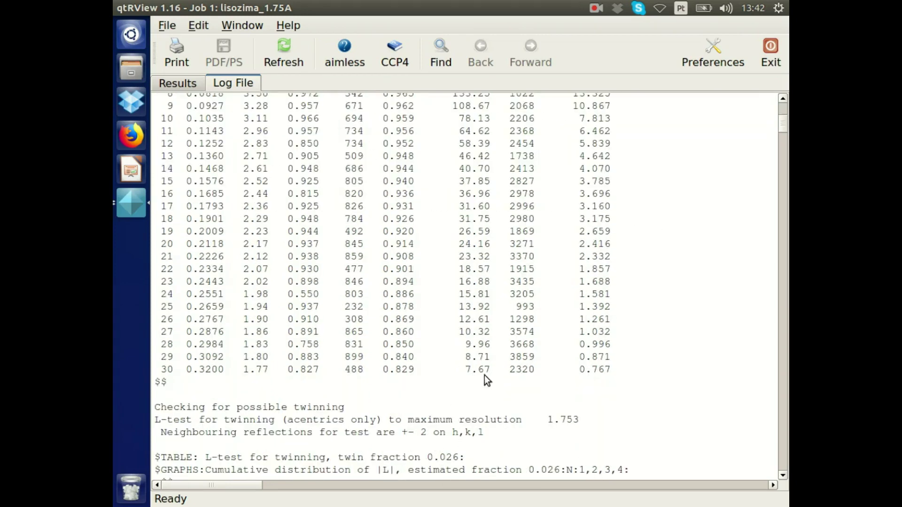
scroll(484, 376, "up", 3)
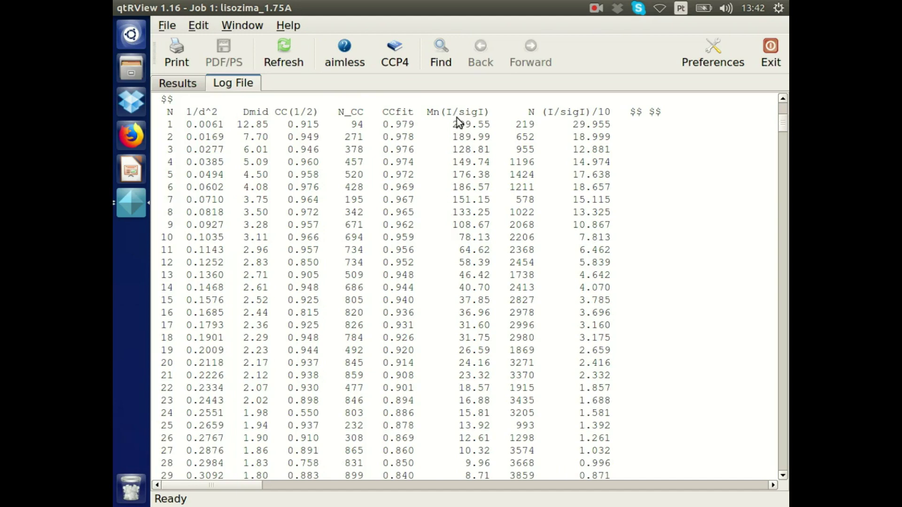
scroll(456, 404, "down", 2)
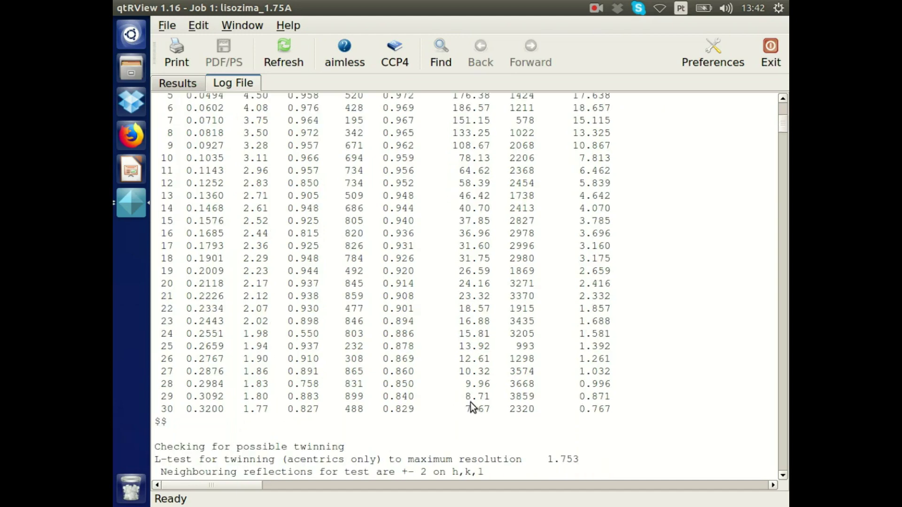
scroll(494, 402, "up", 3)
scroll(278, 292, "down", 4)
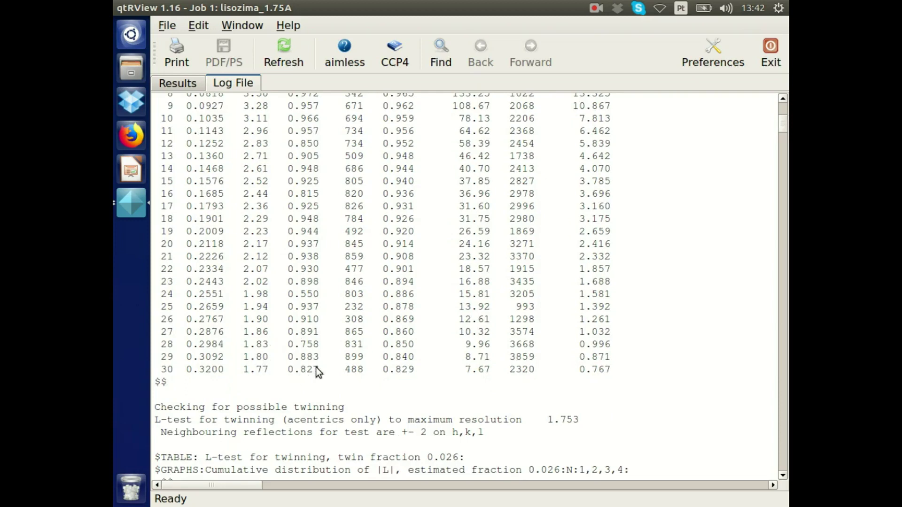
scroll(318, 372, "up", 5)
scroll(282, 376, "down", 4)
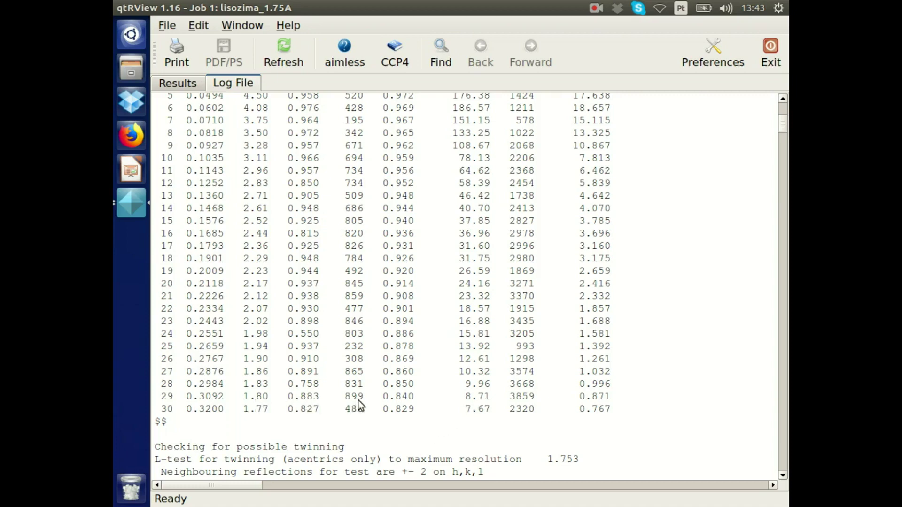
scroll(385, 415, "up", 4)
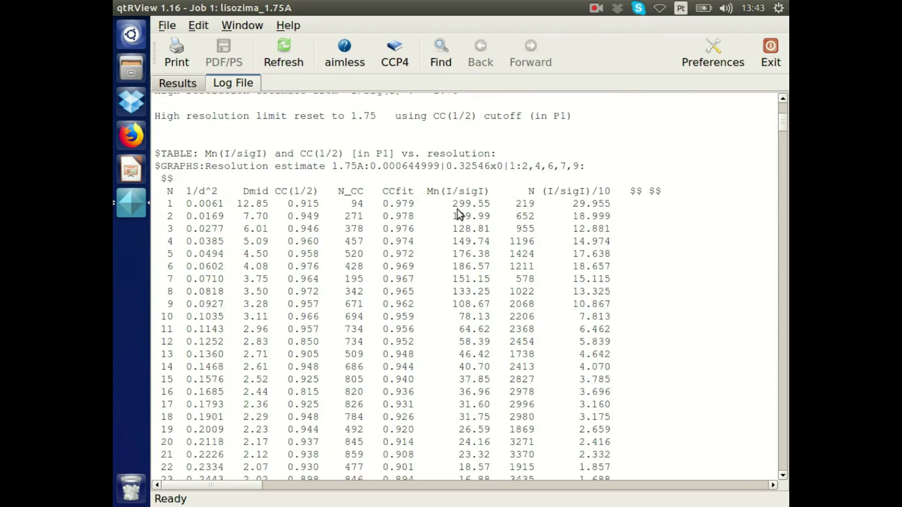
scroll(529, 407, "down", 7)
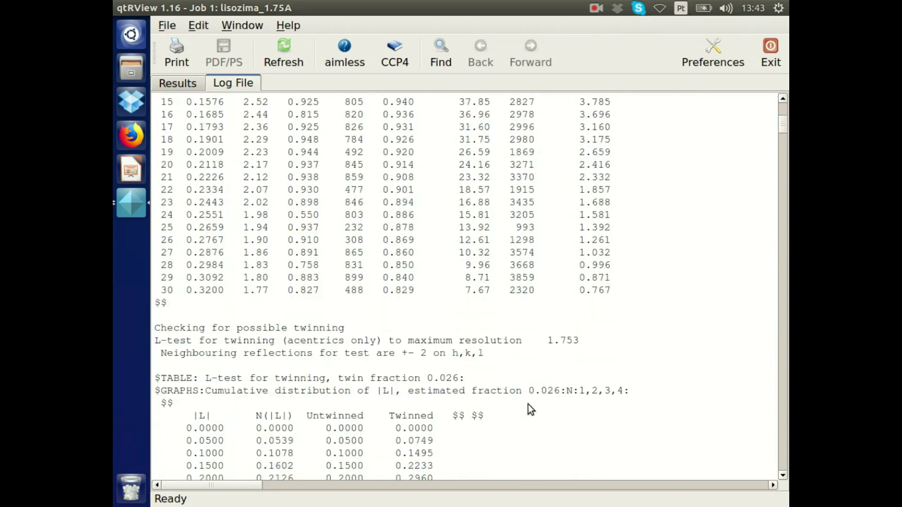
Examine the twinning test and the completeness and multiplicity versus resolution table in the log, and close the log viewer
scroll(526, 405, "down", 12)
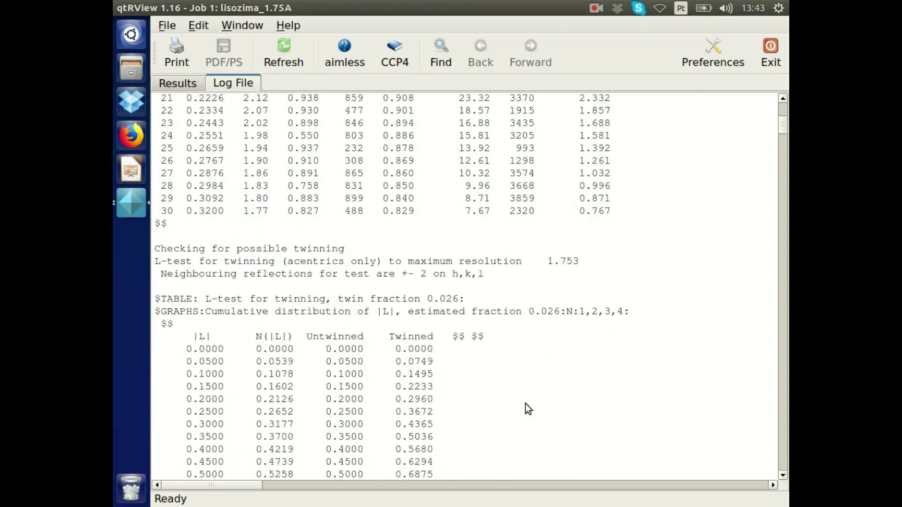
scroll(525, 395, "down", 13)
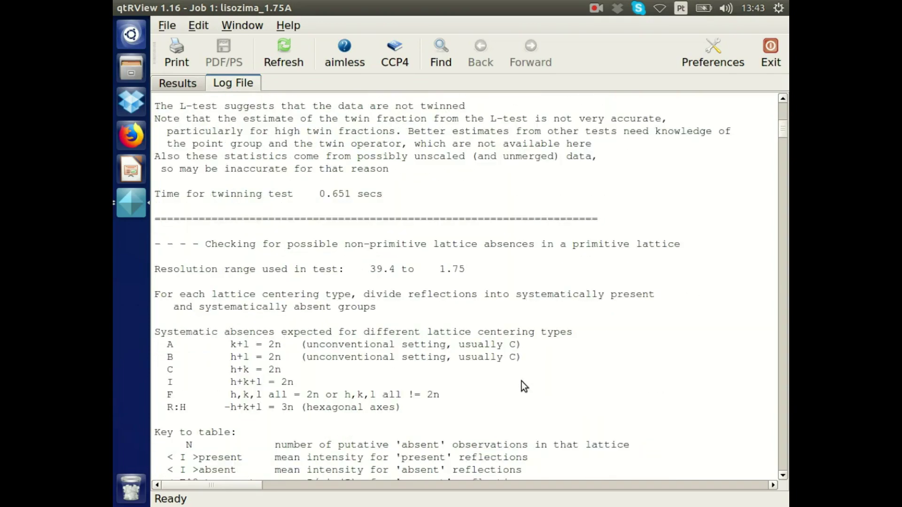
scroll(519, 384, "down", 20)
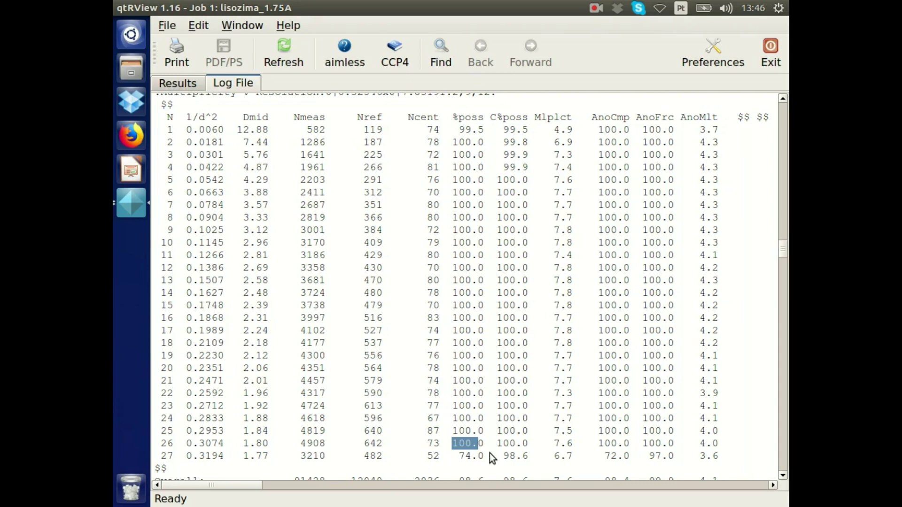
left_click(780, 52)
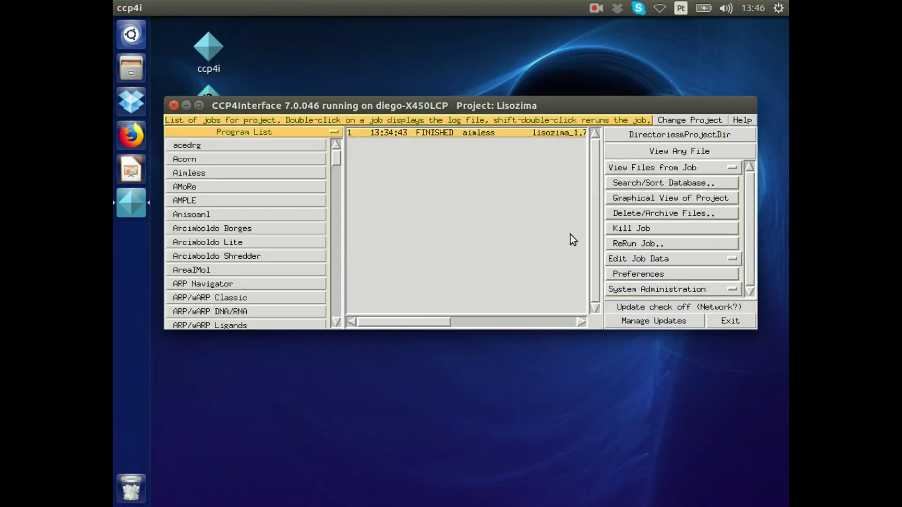
Reopen the finished aimless job for a rerun and set its output file to lisoNaIph4.0_12_julho_2002_001_scaled2.mtz
left_click(651, 245)
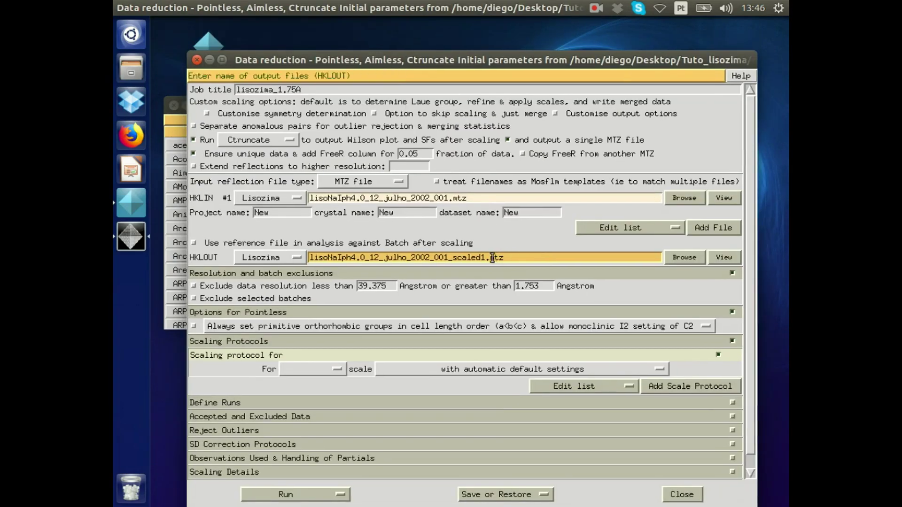
left_click(483, 258)
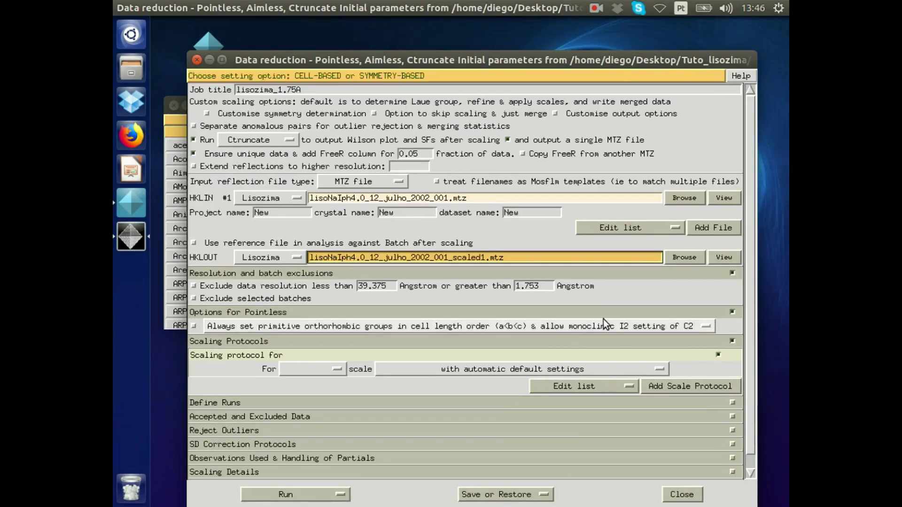
key("BackSpace")
type("2")
Enable the resolution exclusion and set the high-resolution cutoff to 1.8 Angstrom
left_click(516, 286)
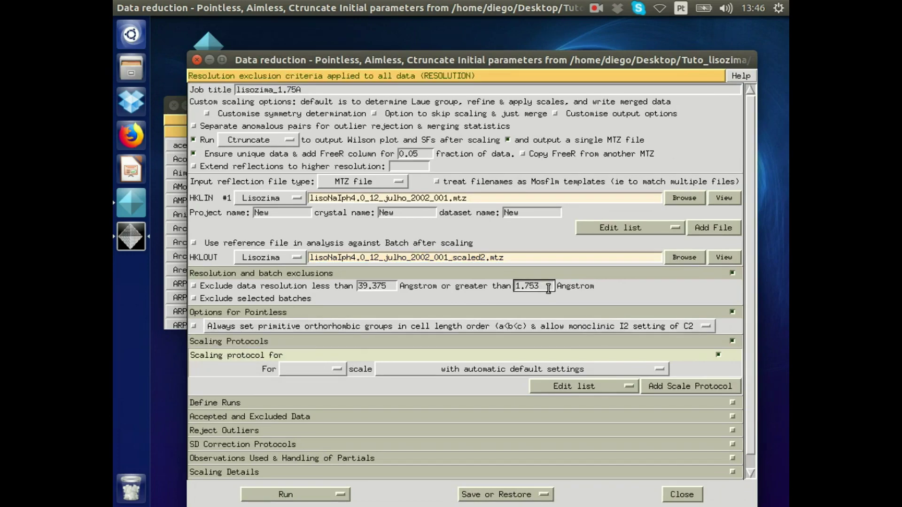
key("BackSpace")
key("BackSpace")
key("BackSpace")
type("80")
Run the modified data reduction job immediately, proceed with the dataset name New, and close the task window
left_click(289, 494)
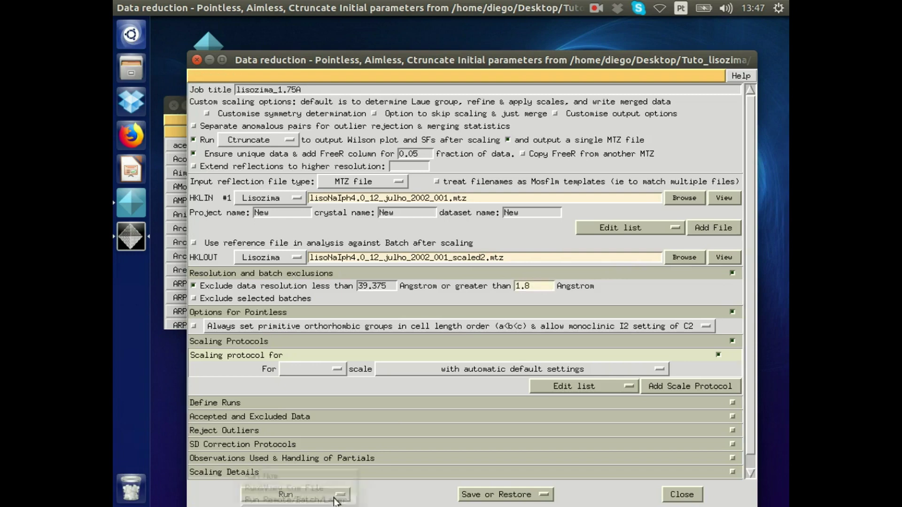
left_click(292, 477)
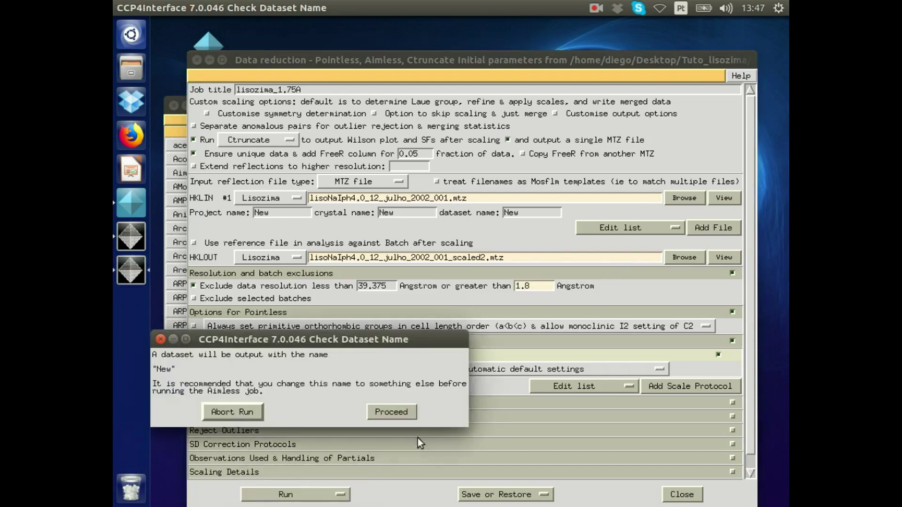
left_click(392, 413)
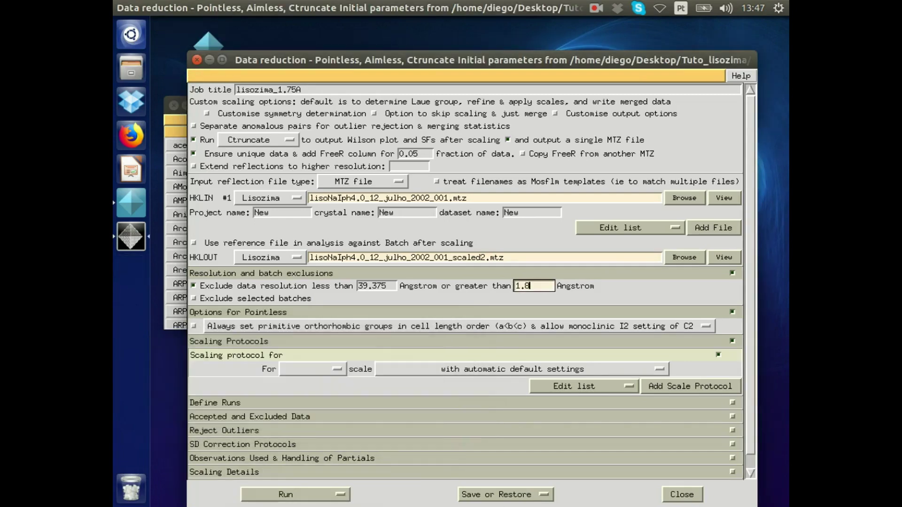
left_click(682, 494)
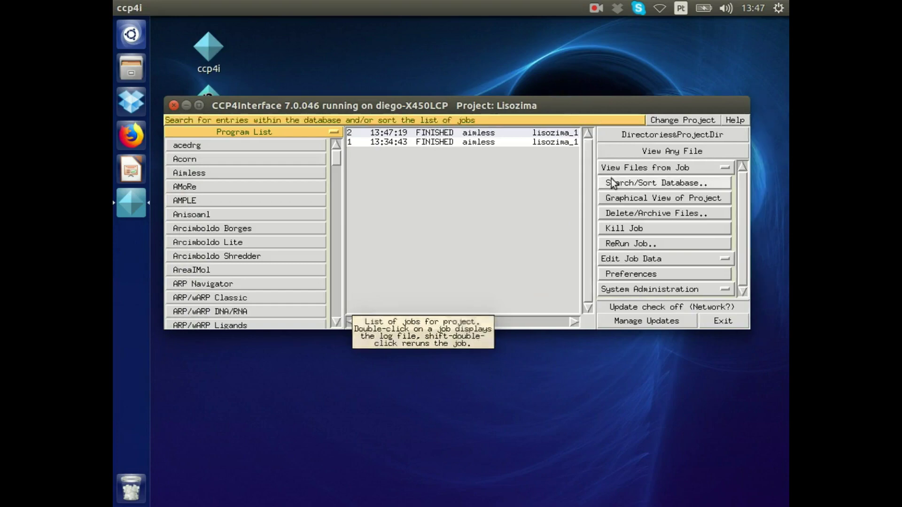
Open the second aimless job's results, review its summary statistics and resolution limit estimates, and close the viewer
double_click(409, 133)
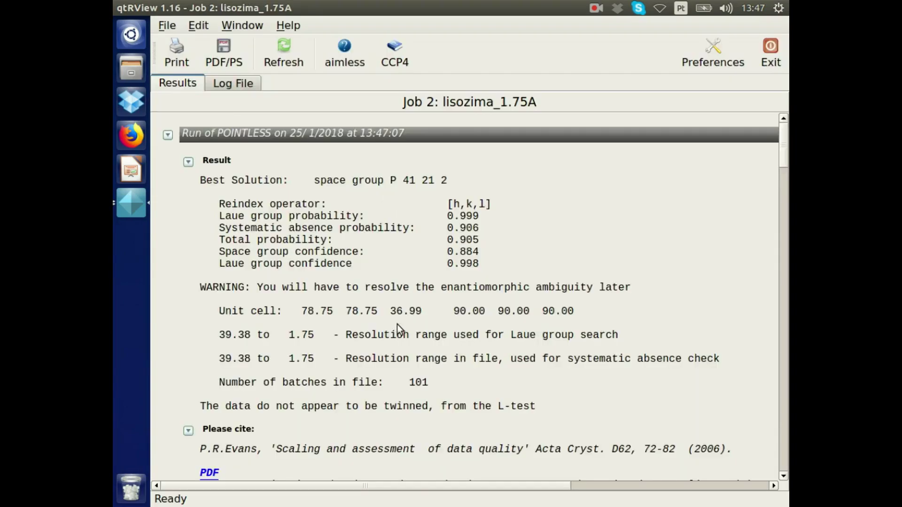
scroll(471, 319, "down", 15)
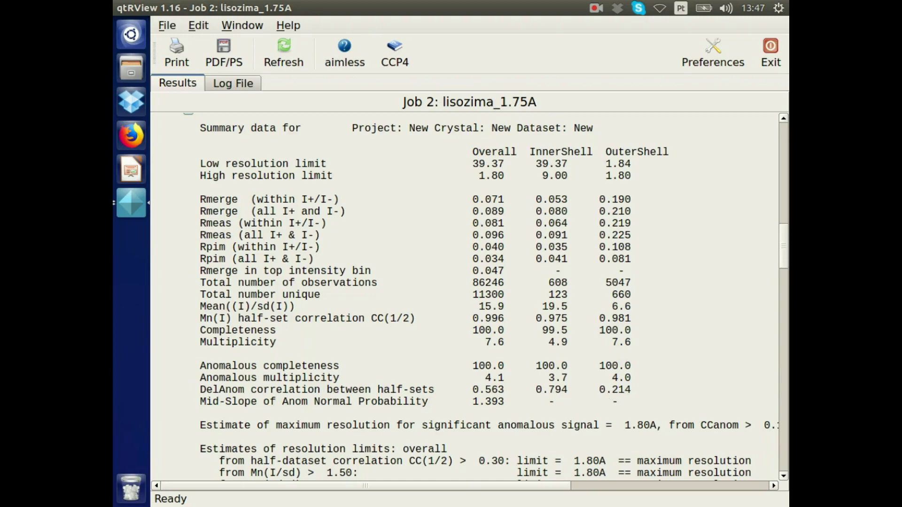
scroll(699, 324, "down", 6)
scroll(592, 300, "up", 5)
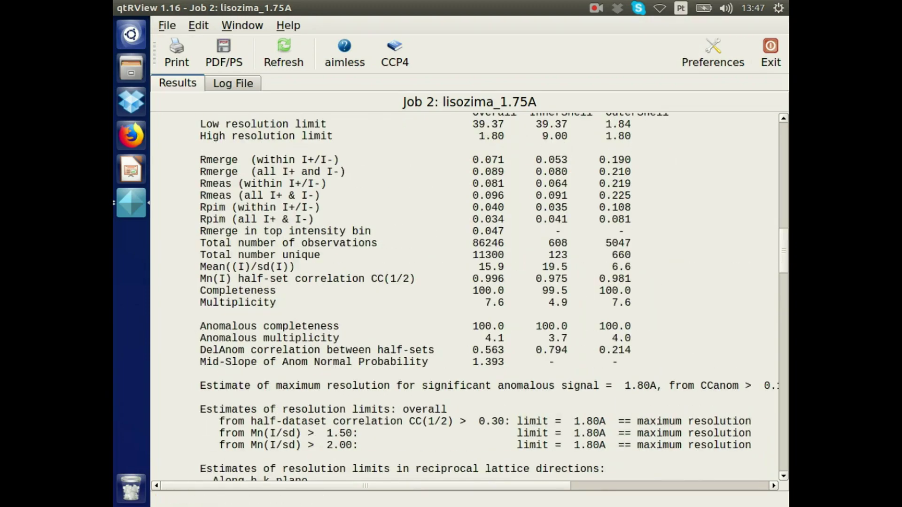
left_click(775, 50)
Open the Tuto_lisozima folder in the file manager and locate the scaled1 and scaled2 MTZ output files
left_click_drag(489, 115, 597, 102)
left_click(193, 278)
double_click(193, 278)
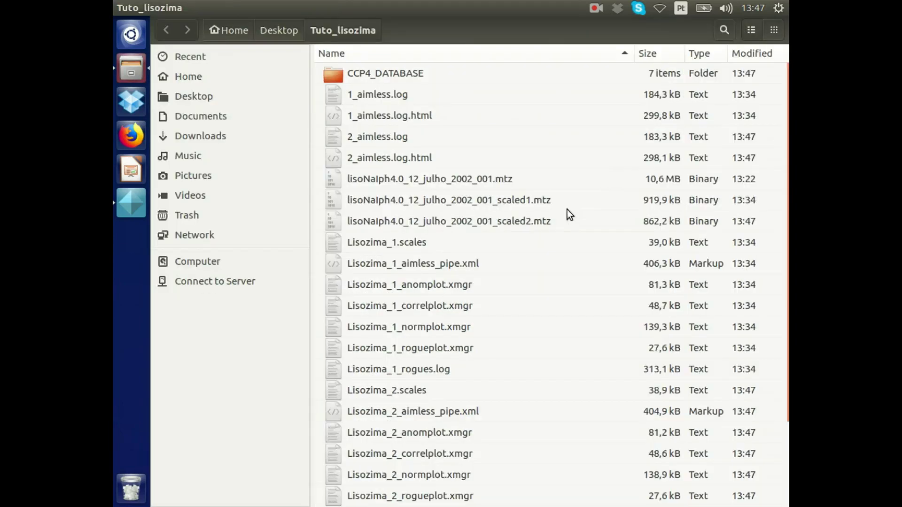
left_click(522, 204)
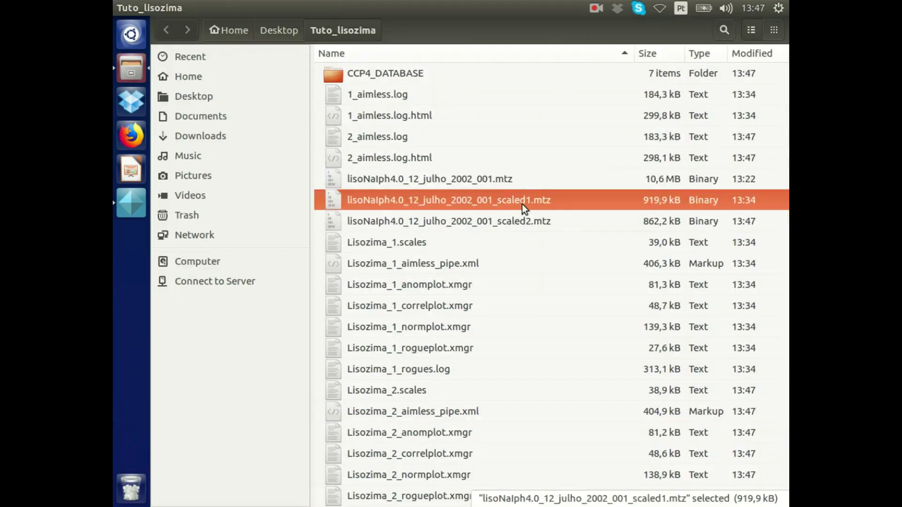
left_click(532, 224)
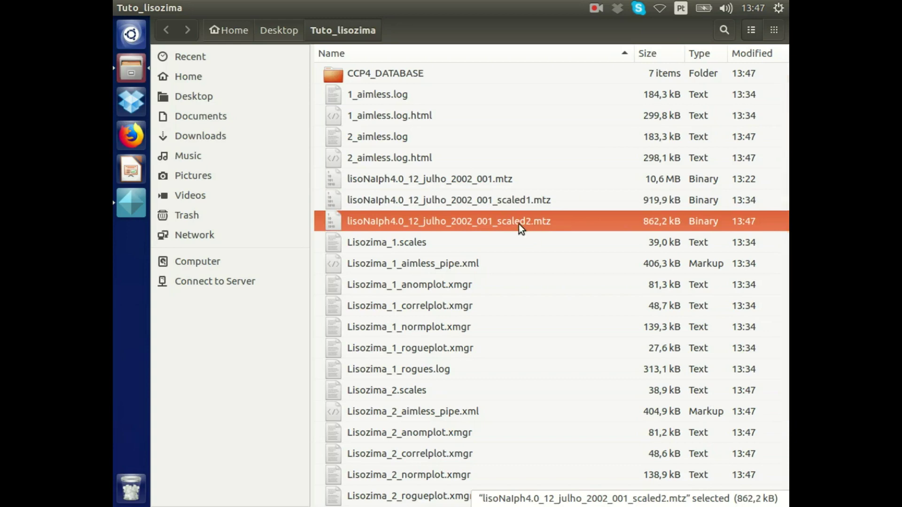
mouse_move(216, 7)
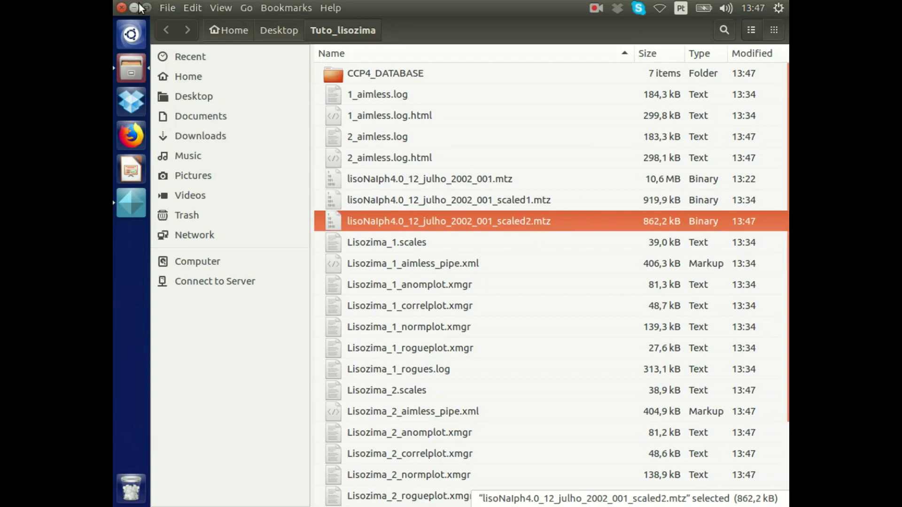